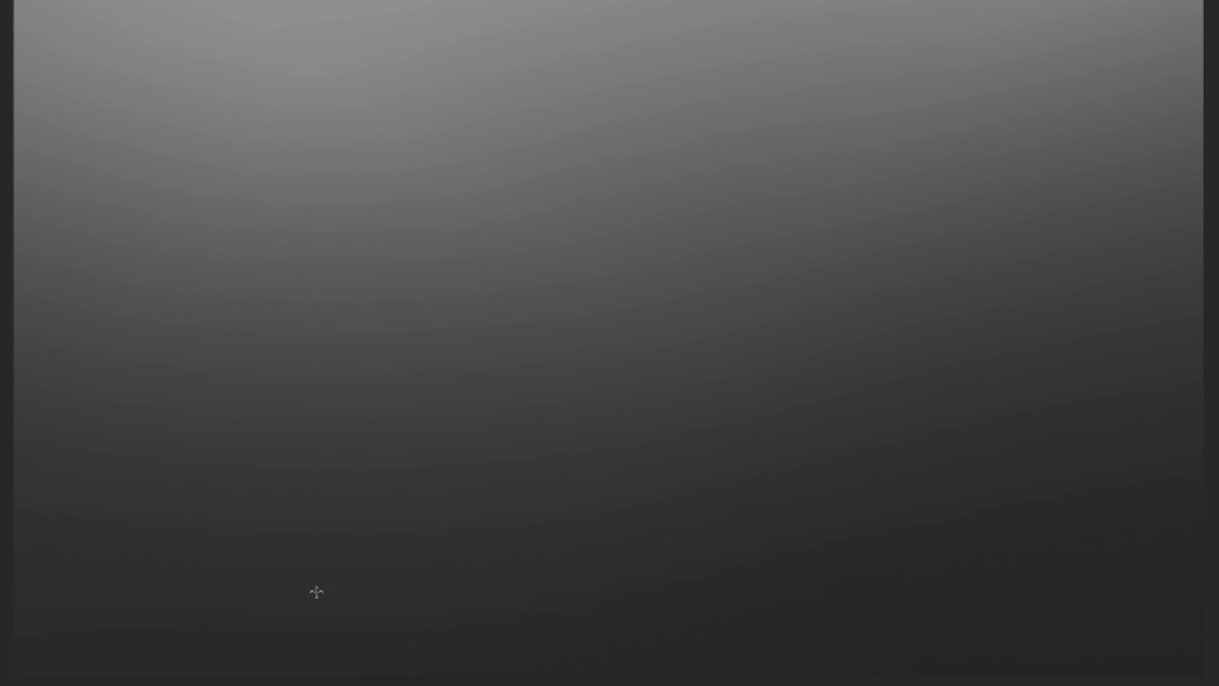
- Fill the canvas with a soft light-to-dark vertical gradient and paint a dark curved dolphin stroke
left_click_drag(654, 178, 885, 620)
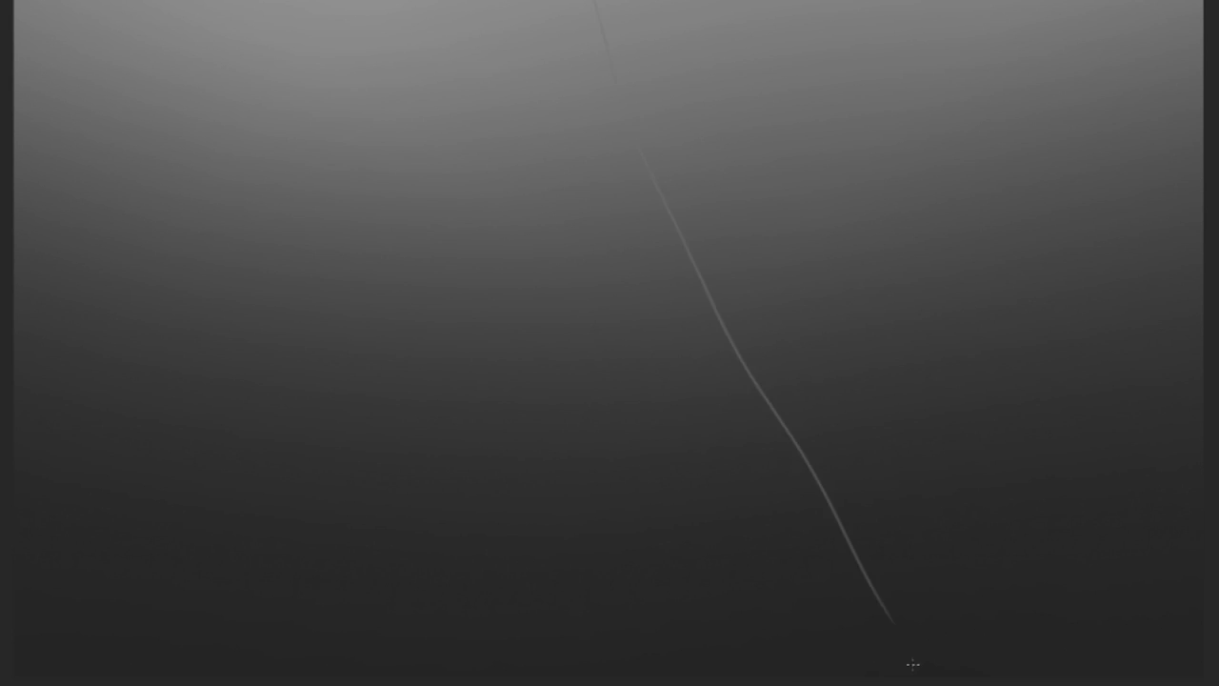
left_click_drag(161, 124, 779, 453)
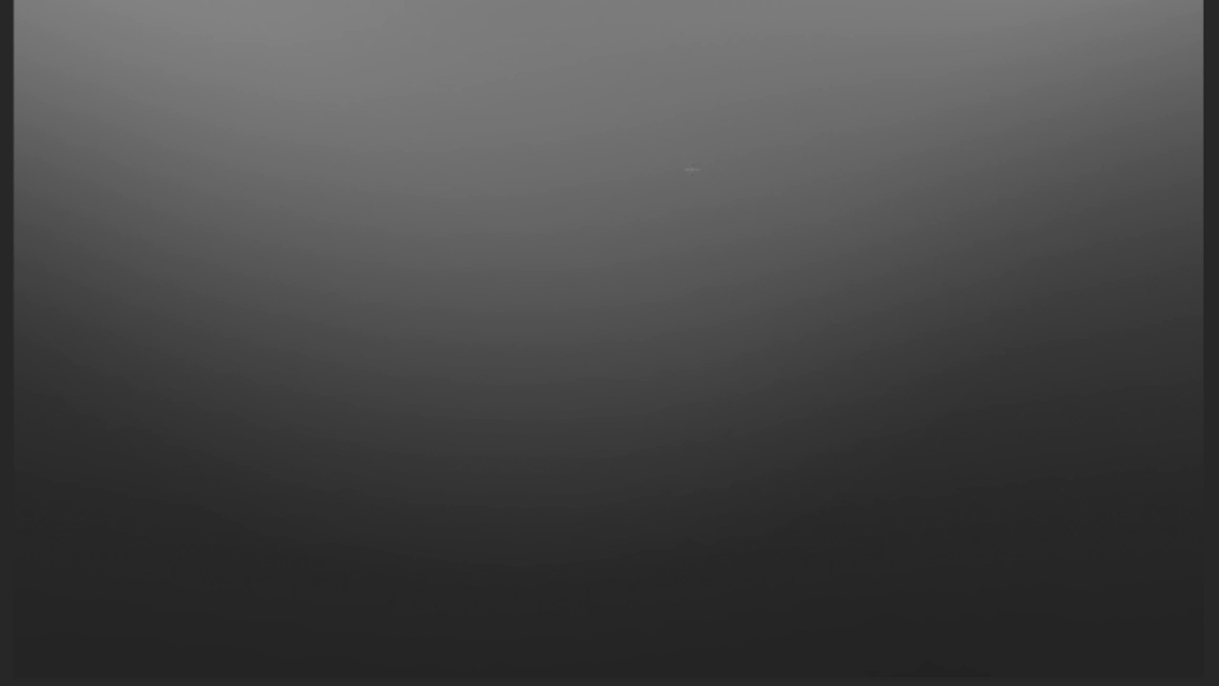
mouse_move(692, 169)
left_mouse_down()
mouse_move(691, 394)
mouse_move(661, 485)
mouse_move(734, 394)
mouse_move(672, 126)
mouse_move(694, 182)
mouse_move(639, 505)
left_mouse_up()
- Thicken and darken the dolphin body, extending it down into a dark snout
scroll(653, 352, "up", 3)
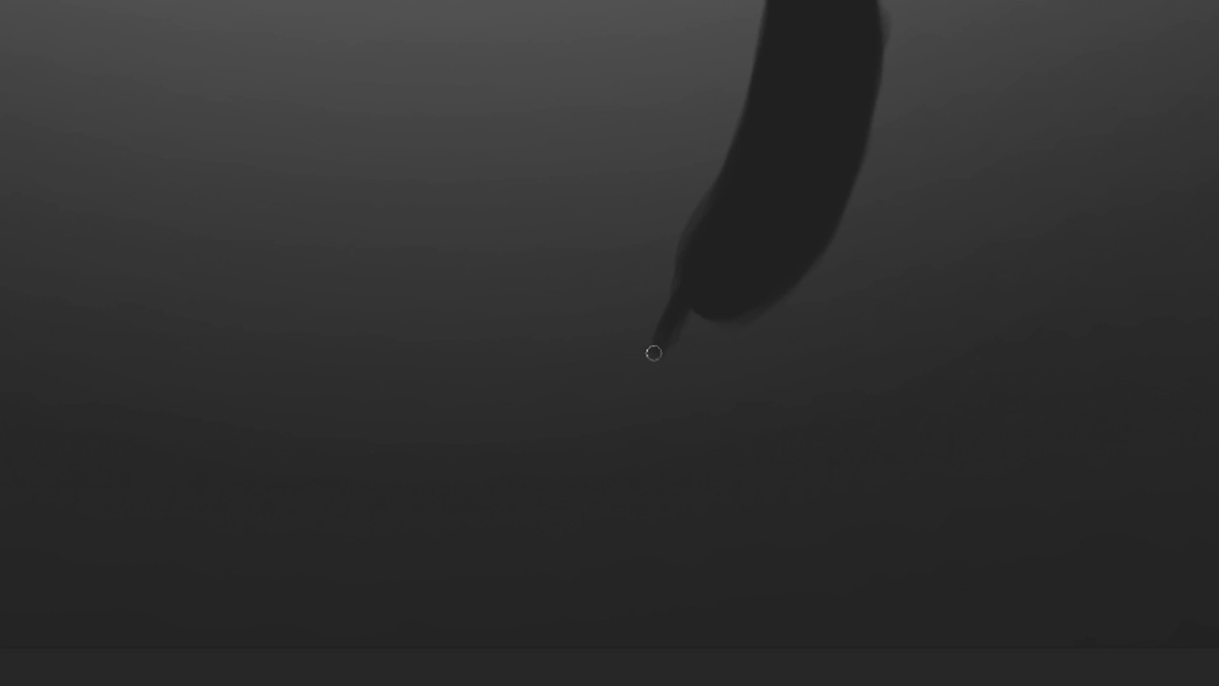
left_click_drag(653, 352, 685, 285)
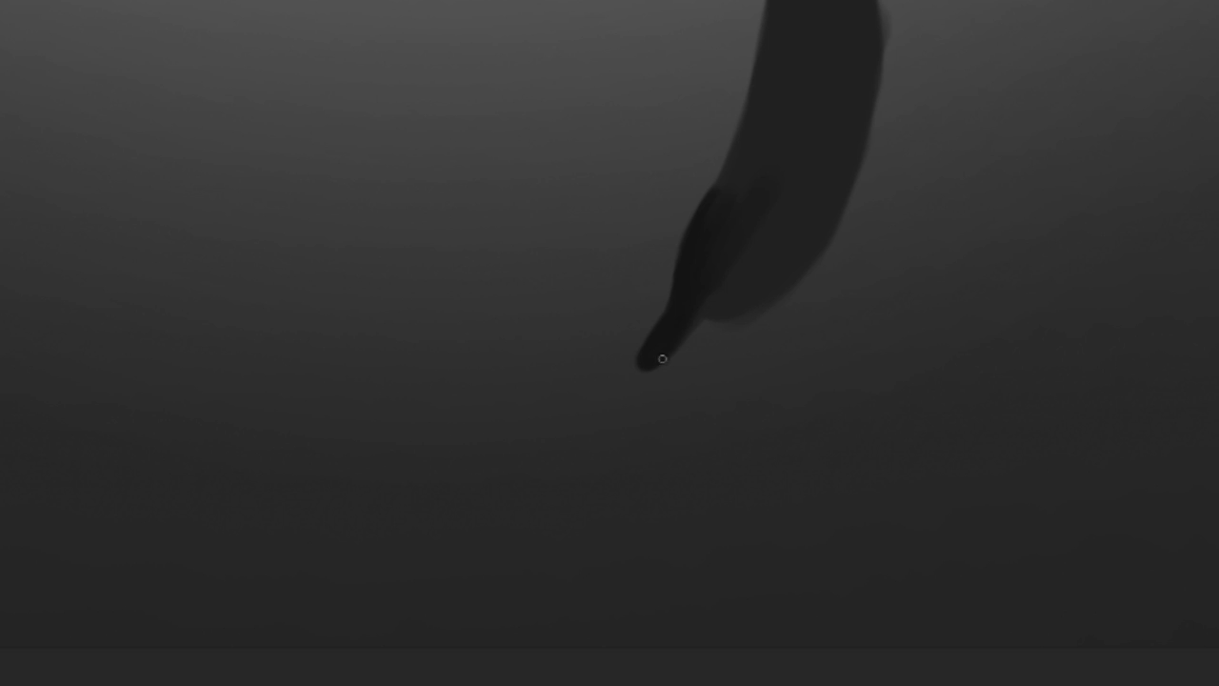
left_click_drag(662, 358, 757, 285)
scroll(726, 294, "up", 2)
left_click_drag(829, 138, 817, 294)
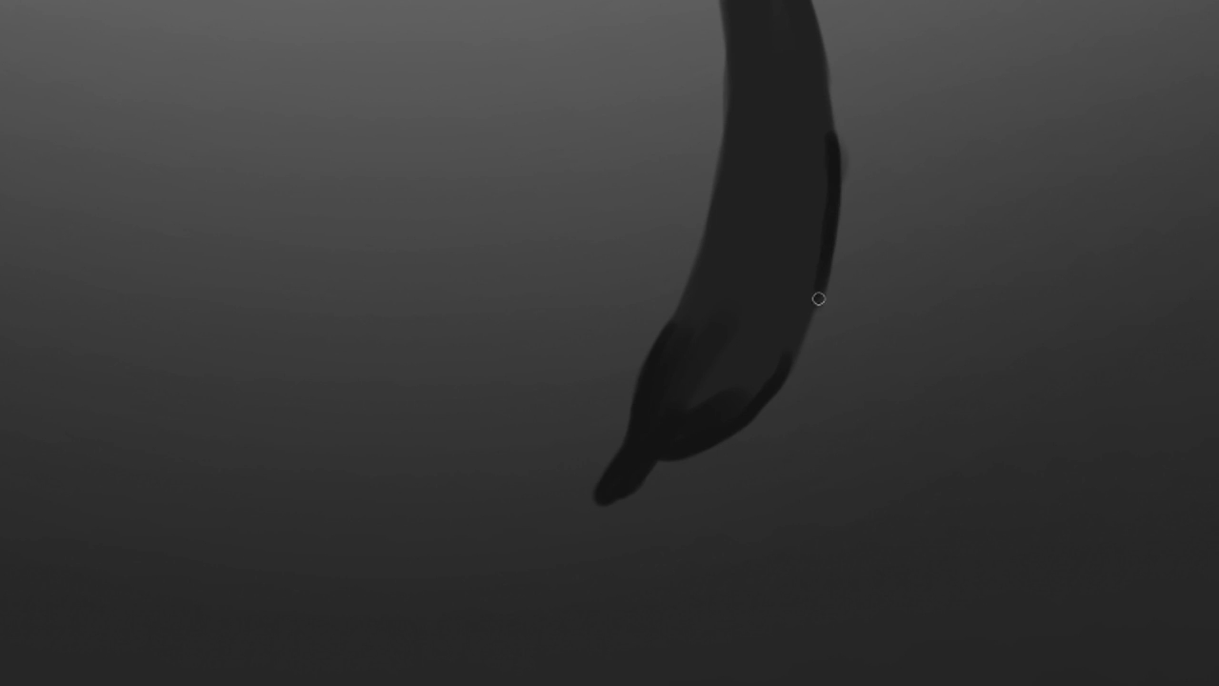
left_click_drag(819, 204, 752, 400)
scroll(618, 289, "up", 1)
mouse_move(697, 366)
left_mouse_down()
mouse_move(724, 299)
mouse_move(781, 223)
mouse_move(820, 313)
left_mouse_up()
scroll(717, 568, "up", 2)
mouse_move(777, 52)
left_mouse_down()
mouse_move(791, 123)
mouse_move(762, 405)
left_mouse_up()
- Paint a left pectoral fin and refine the dolphin's upper back edge
mouse_move(733, 443)
left_mouse_down()
mouse_move(700, 338)
mouse_move(728, 425)
left_mouse_up()
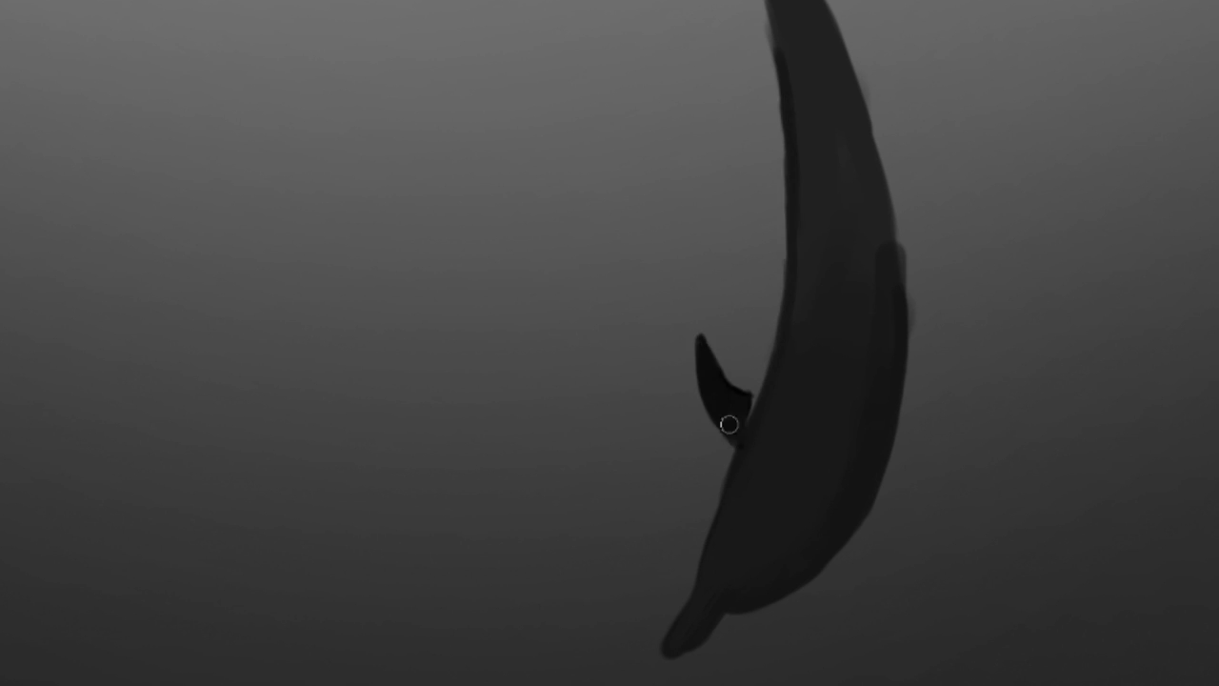
left_click_drag(722, 341, 752, 385)
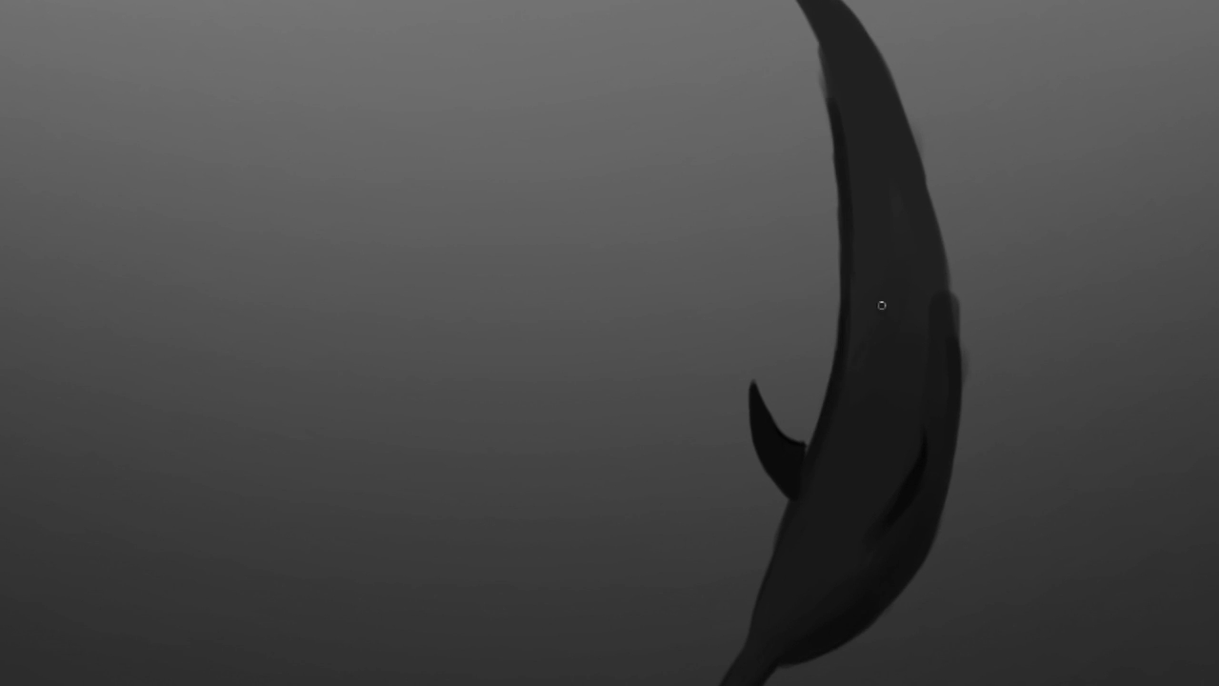
mouse_move(885, 305)
left_mouse_down()
mouse_move(797, 13)
mouse_move(817, 105)
mouse_move(844, 60)
mouse_move(958, 348)
left_mouse_up()
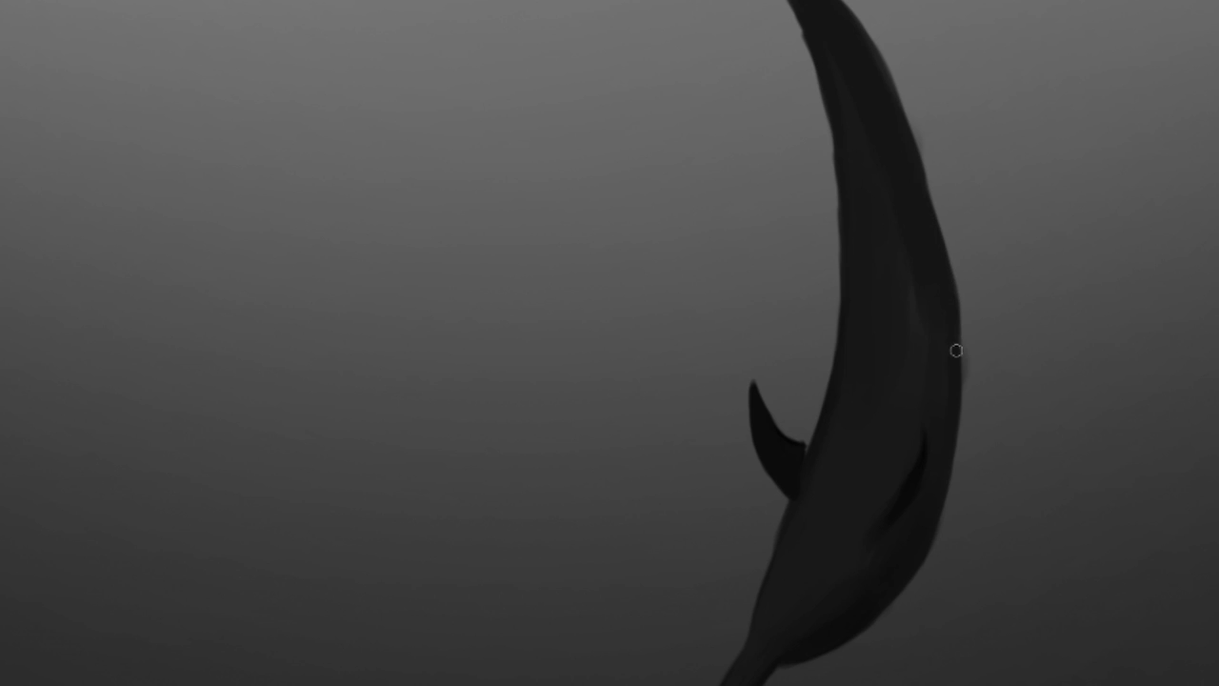
left_click_drag(838, 58, 876, 200)
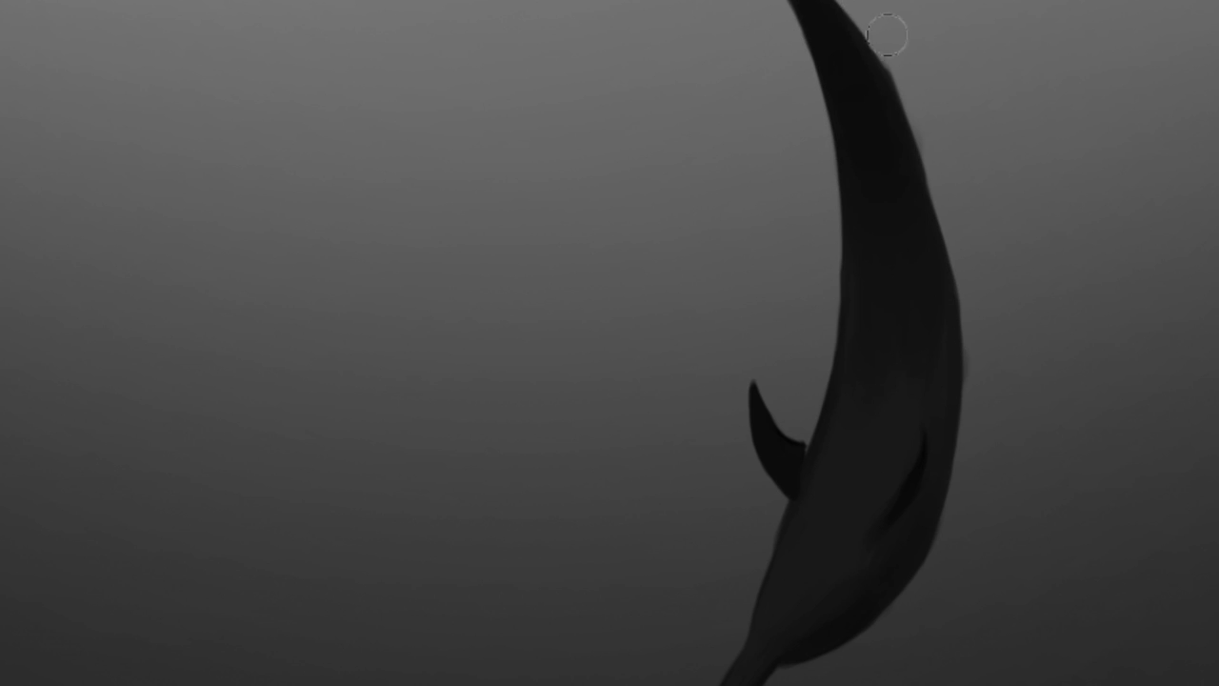
left_click_drag(830, 13, 938, 28)
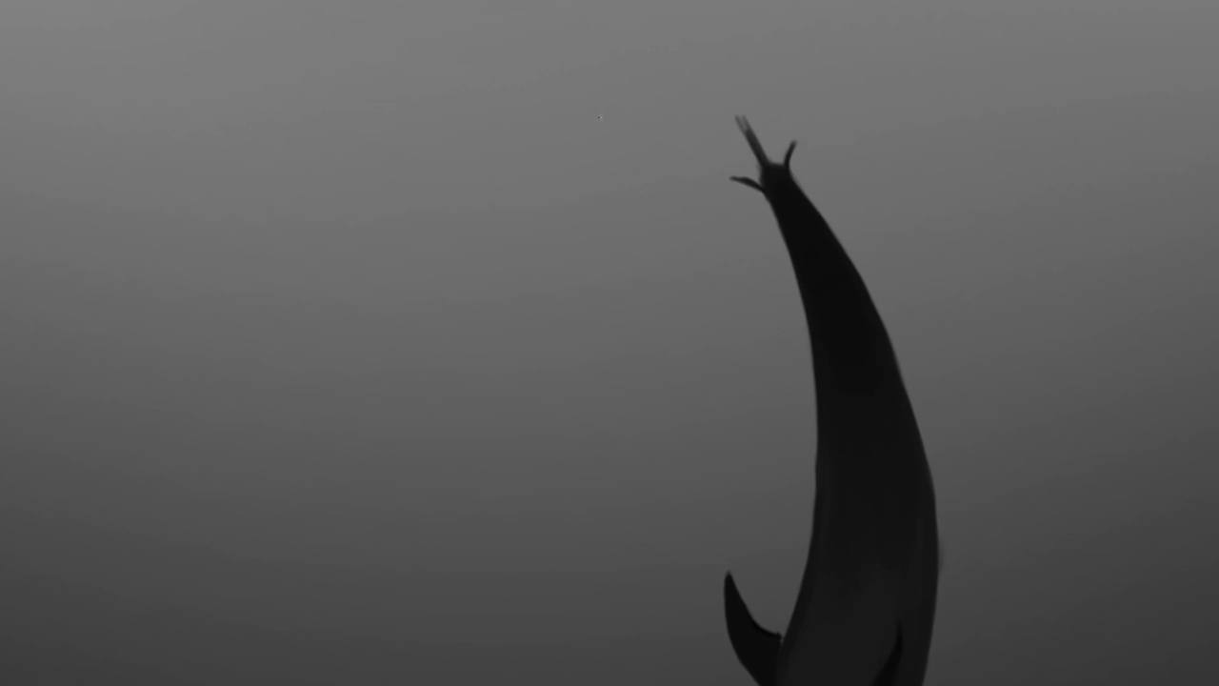
- Outline and fill the spread two-lobed tail fluke at the tail tip
mouse_move(596, 110)
left_mouse_down()
mouse_move(767, 177)
mouse_move(739, 114)
mouse_move(817, 60)
mouse_move(752, 143)
left_mouse_up()
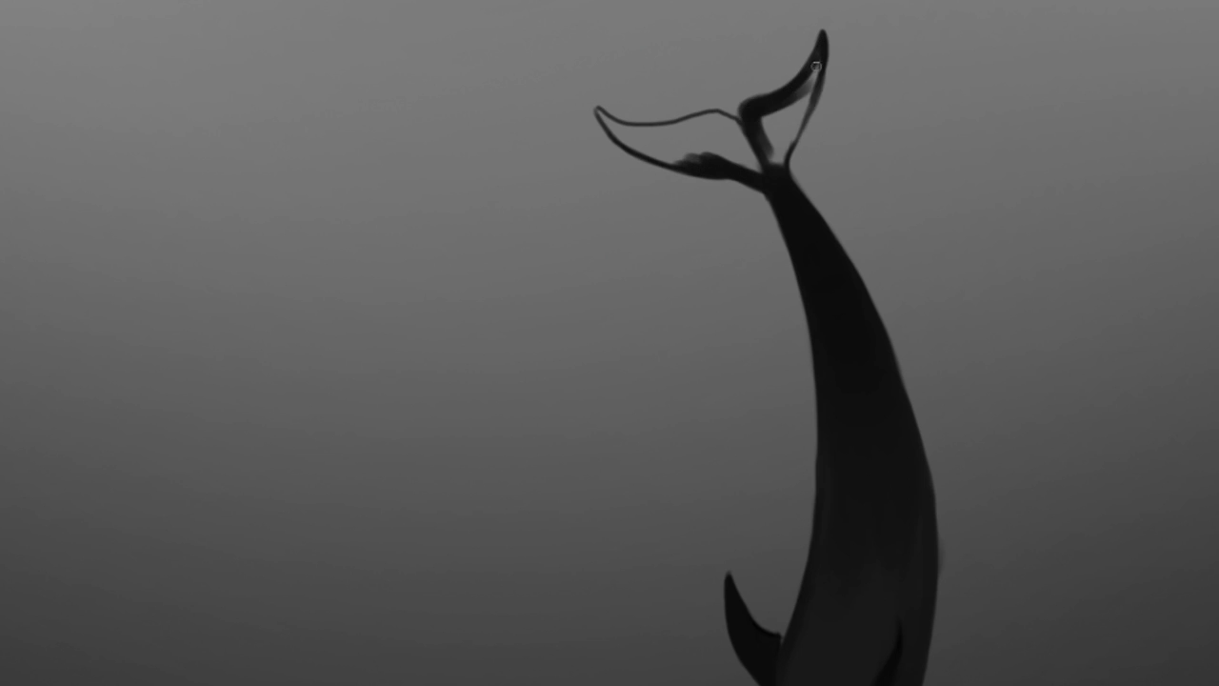
left_click_drag(810, 57, 686, 143)
left_click_drag(610, 119, 752, 166)
mouse_move(821, 19)
left_mouse_down()
mouse_move(790, 84)
mouse_move(619, 136)
left_mouse_up()
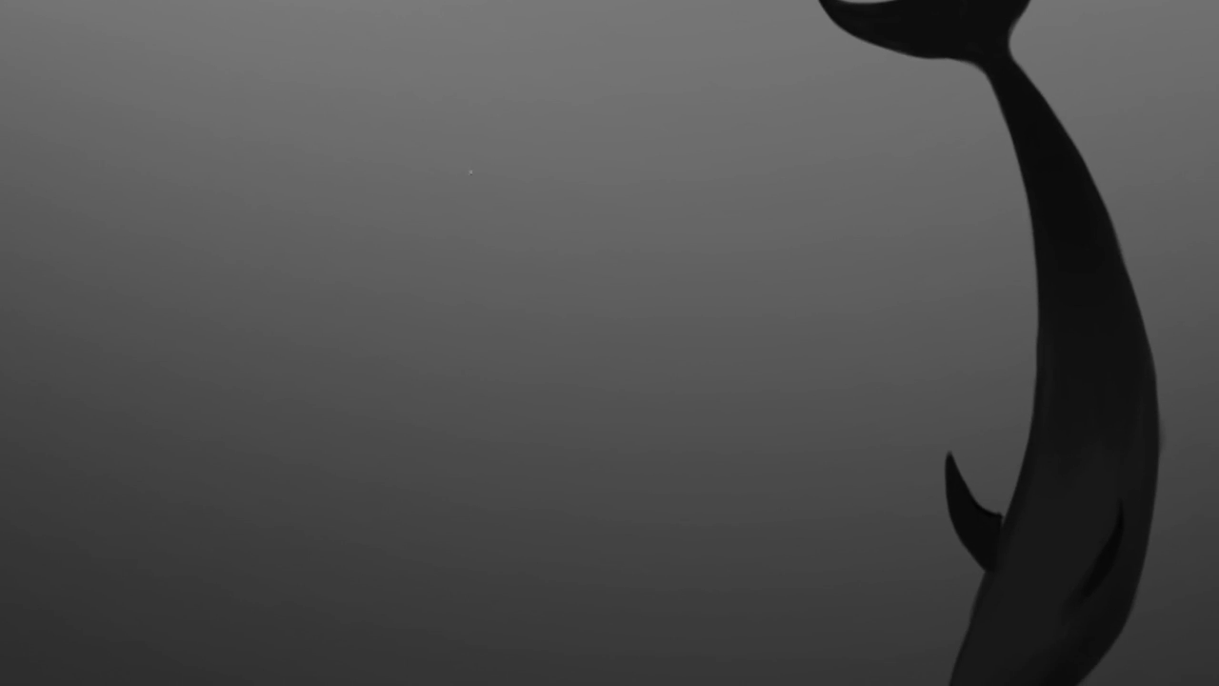
- Sketch the curved outline of a second dolphin to the left
left_click_drag(481, 147, 494, 315)
left_click_drag(467, 219, 558, 386)
left_click_drag(481, 143, 536, 119)
- Fill the second dolphin dark with a tapered snout, sampling the body colour to cover outlines
mouse_move(548, 43)
left_mouse_down()
mouse_move(624, 305)
mouse_move(561, 294)
mouse_move(574, 191)
mouse_move(626, 301)
mouse_move(628, 443)
left_mouse_up()
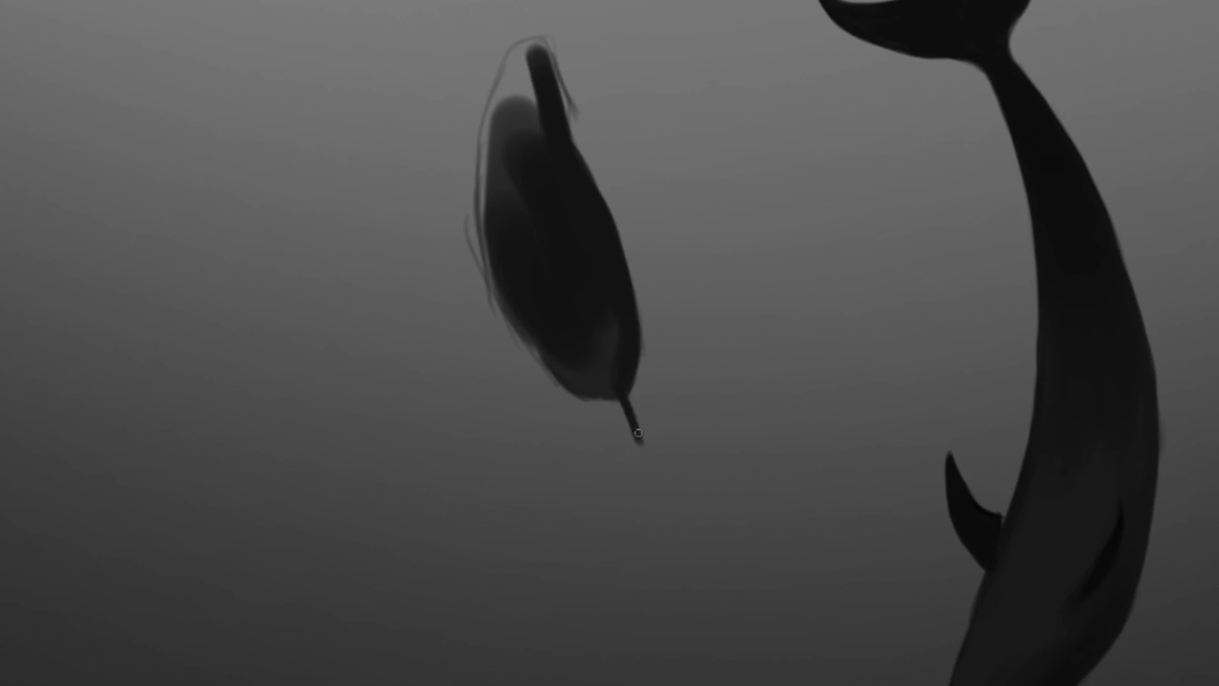
left_click_drag(619, 381, 634, 455)
left_click_drag(562, 376, 609, 428)
key("alt")
left_click(628, 378, "alt")
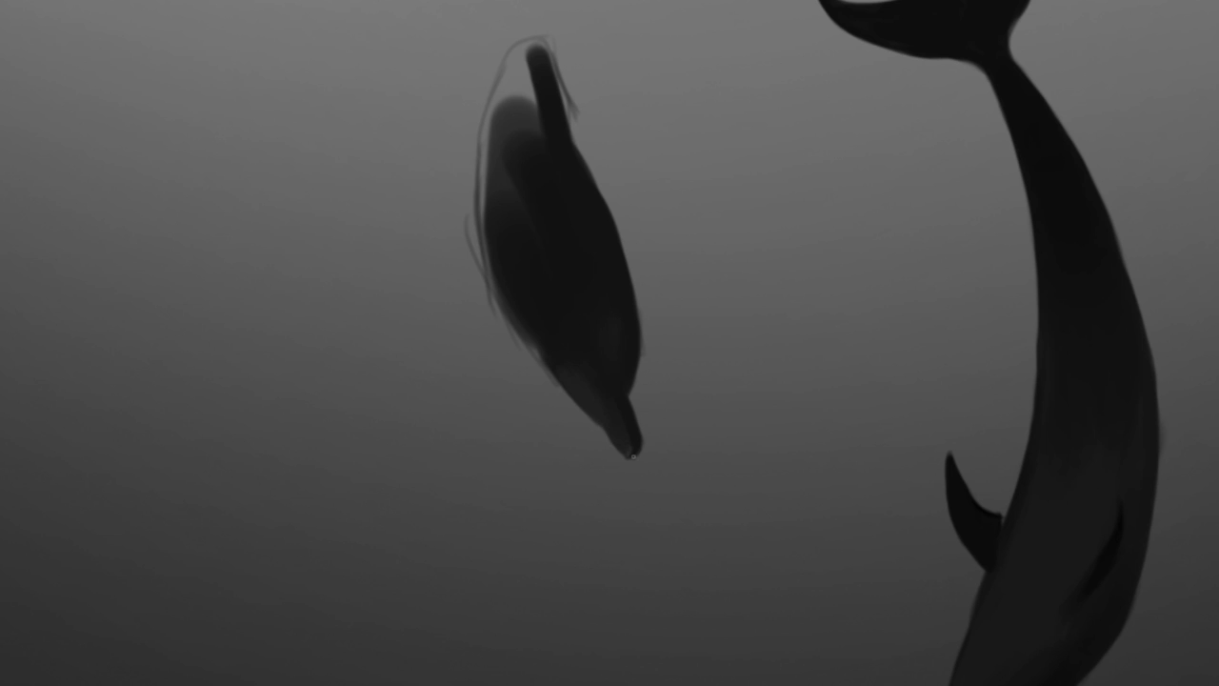
left_click_drag(492, 280, 534, 372)
mouse_move(490, 138)
left_mouse_down()
mouse_move(499, 253)
mouse_move(503, 52)
left_mouse_up()
mouse_move(522, 190)
left_mouse_down()
mouse_move(531, 92)
mouse_move(576, 172)
left_mouse_up()
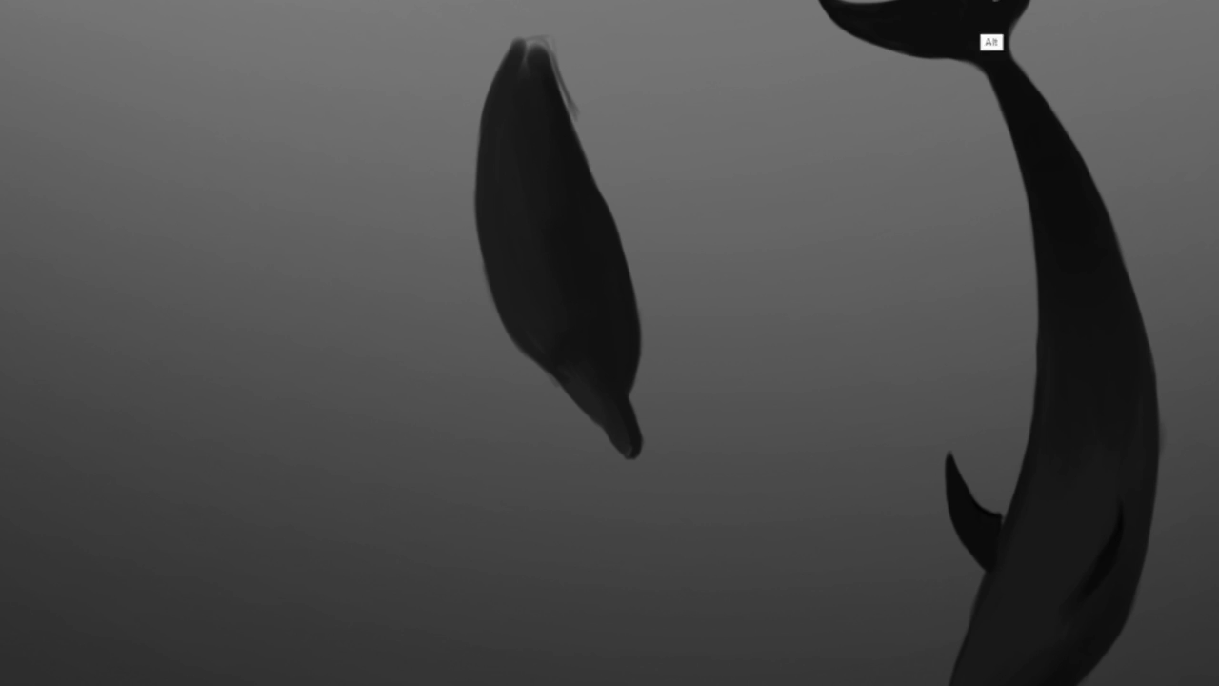
- Add two flippers and a dorsal fin, and clean up the second dolphin's snout
mouse_move(455, 191)
left_mouse_down()
mouse_move(445, 191)
mouse_move(521, 219)
left_mouse_up()
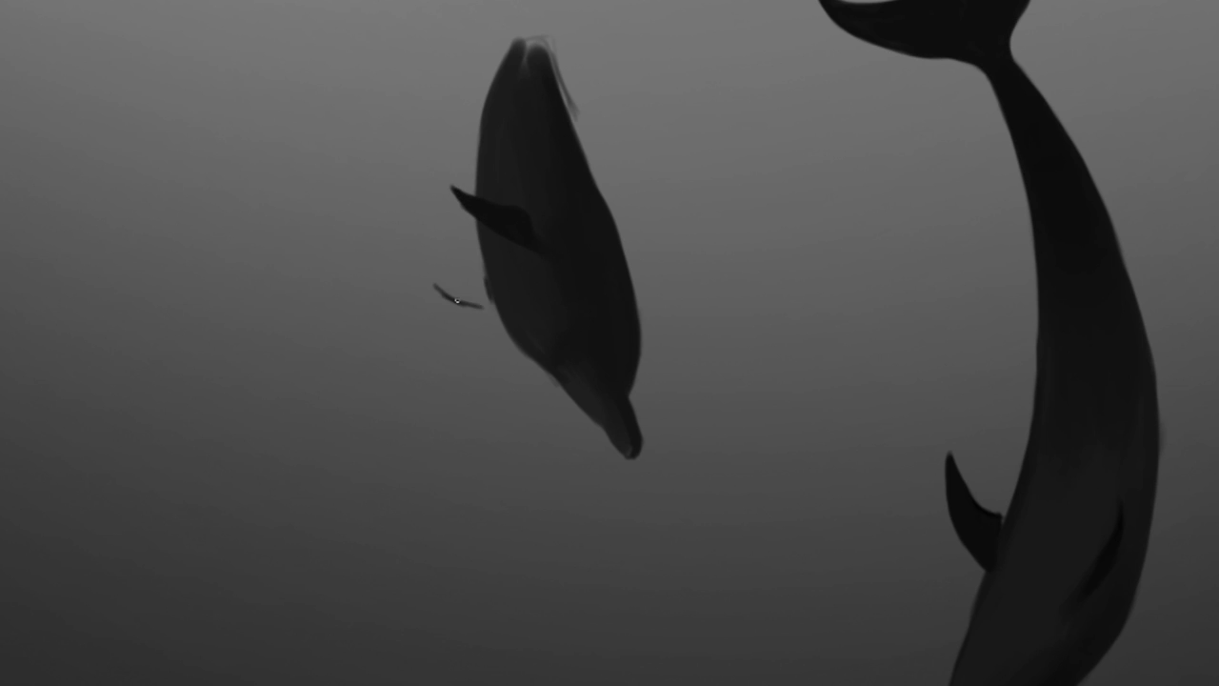
left_click_drag(425, 269, 485, 283)
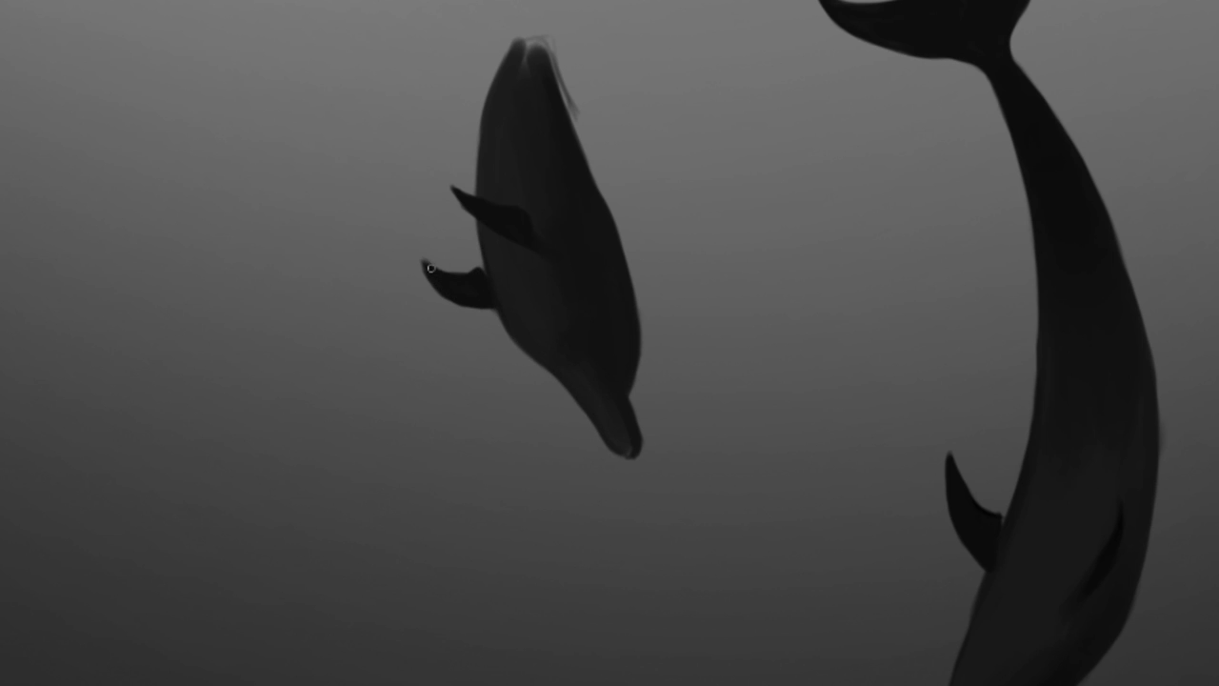
scroll(475, 298, "up", 2)
mouse_move(610, 285)
left_mouse_down()
mouse_move(597, 252)
mouse_move(617, 231)
left_mouse_up()
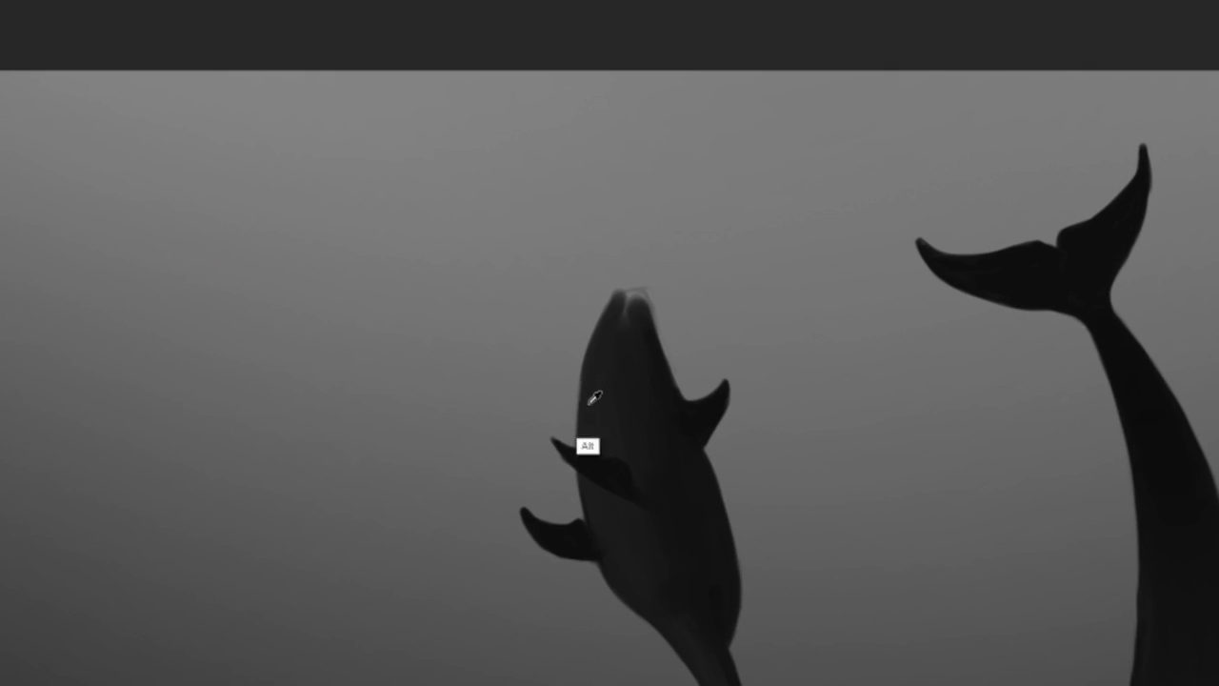
left_click_drag(595, 397, 597, 329)
mouse_move(622, 282)
left_mouse_down()
mouse_move(654, 195)
mouse_move(629, 272)
mouse_move(651, 239)
left_mouse_up()
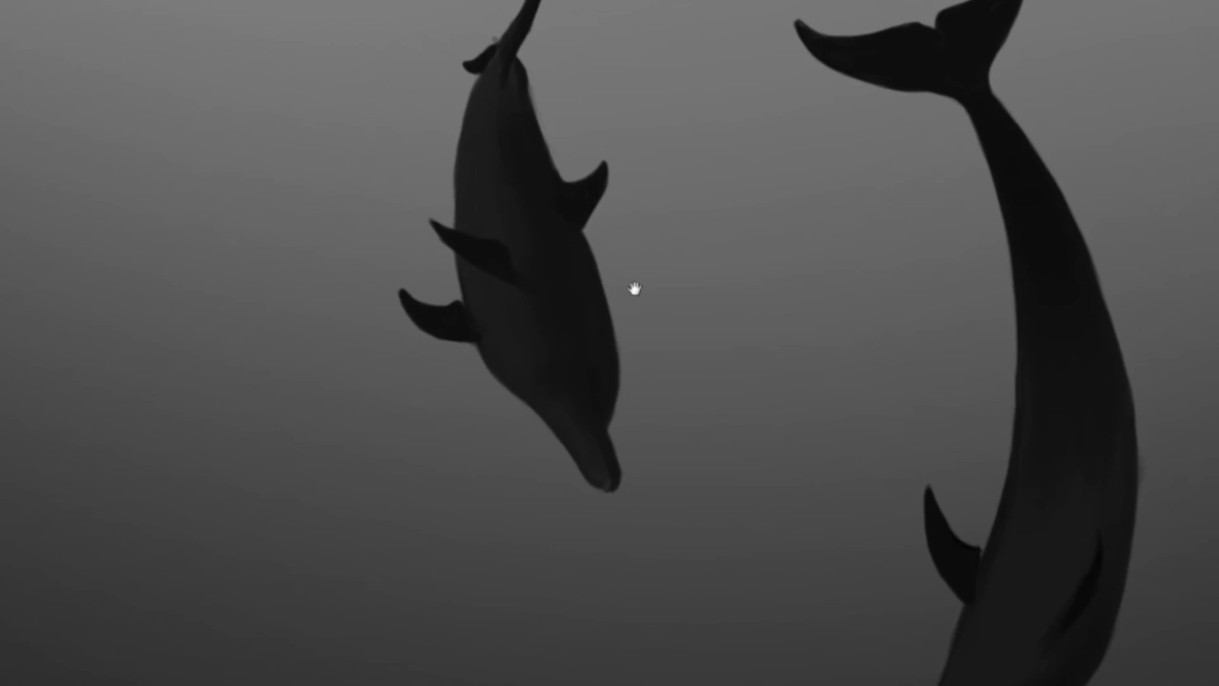
- Paint bright sparkles and a soft glow around the light between the dolphins
key("bracketright")
key("bracketright")
key("bracketright")
key("bracketright")
key("bracketright")
key("bracketright")
key("bracketleft")
key("bracketleft")
key("bracketleft")
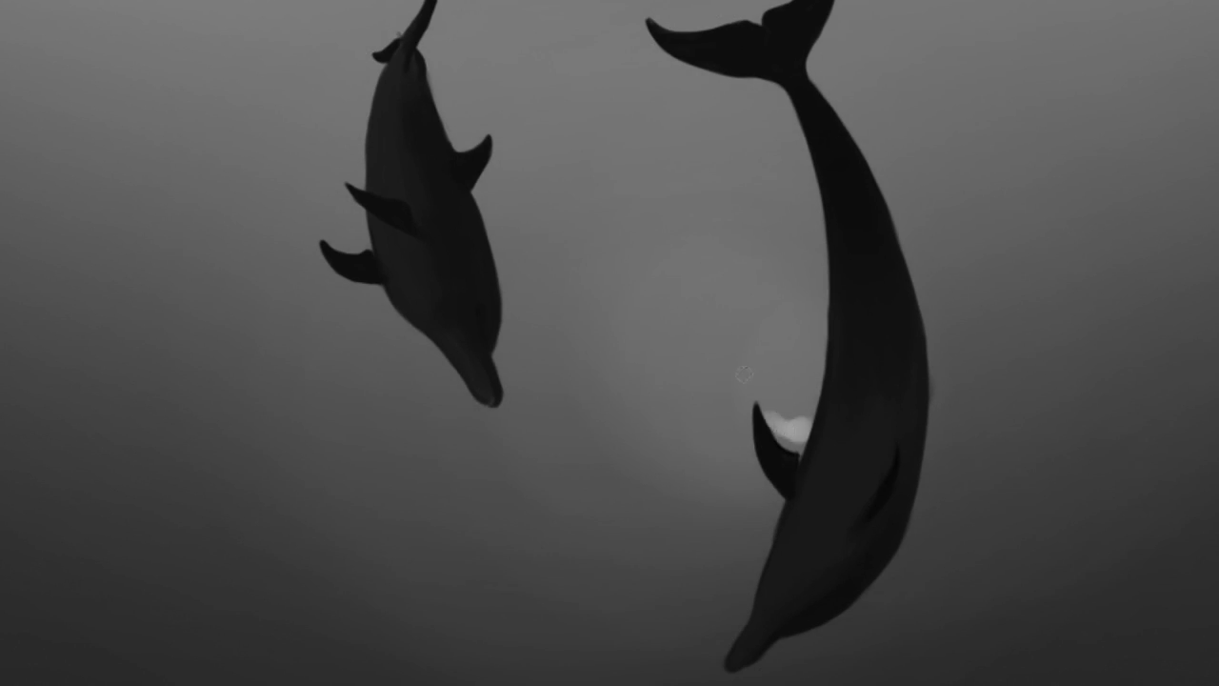
mouse_move(767, 421)
left_mouse_down()
mouse_move(800, 381)
mouse_move(714, 339)
left_mouse_up()
mouse_move(733, 245)
left_mouse_down()
mouse_move(799, 421)
mouse_move(743, 462)
left_mouse_up()
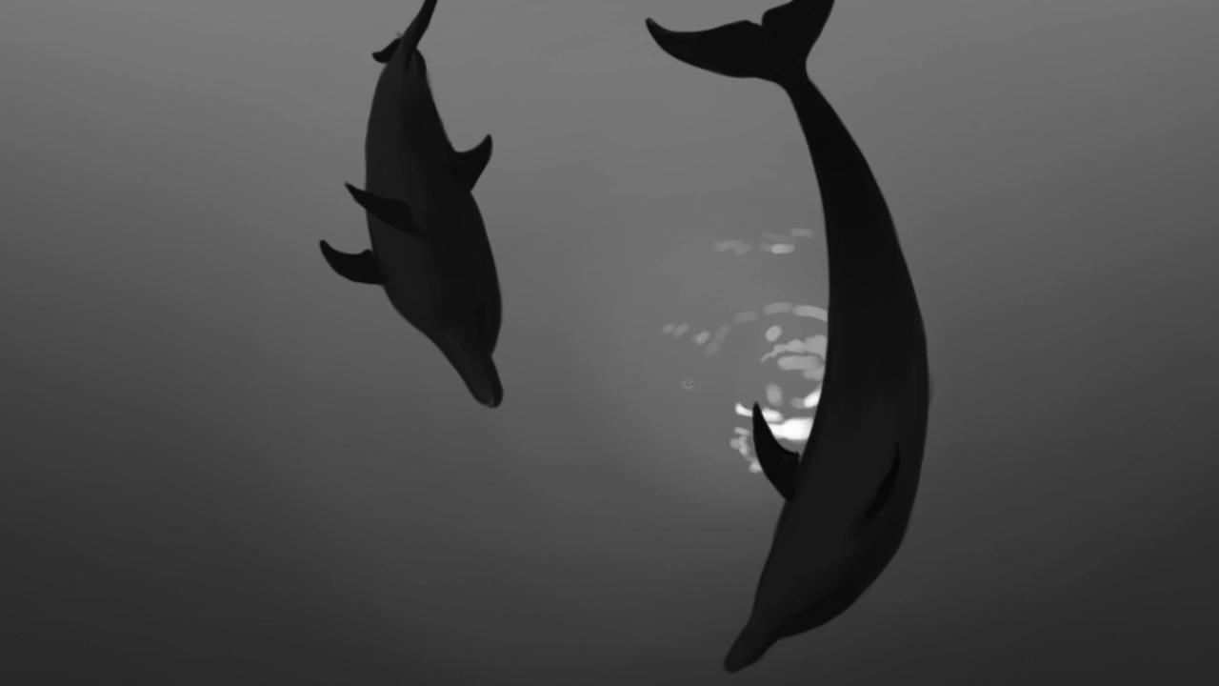
mouse_move(714, 410)
left_mouse_down()
mouse_move(753, 333)
mouse_move(814, 352)
left_mouse_up()
key("bracketright")
key("bracketright")
key("bracketright")
left_click_drag(776, 394, 753, 390)
key("bracketleft")
key("bracketleft")
key("bracketleft")
- Add faint ripple strokes and wider glow around the light, then fit the whole canvas
left_click_drag(640, 444, 762, 522)
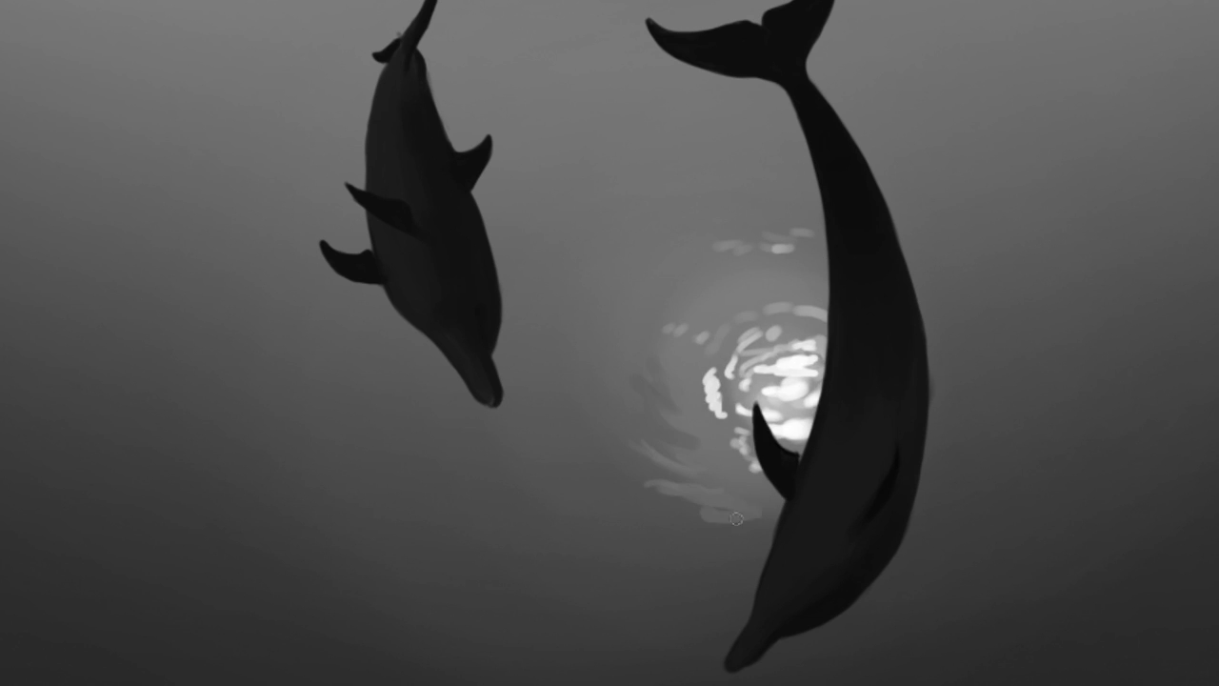
left_click_drag(953, 400, 914, 471)
key("bracketright")
key("bracketright")
key("bracketright")
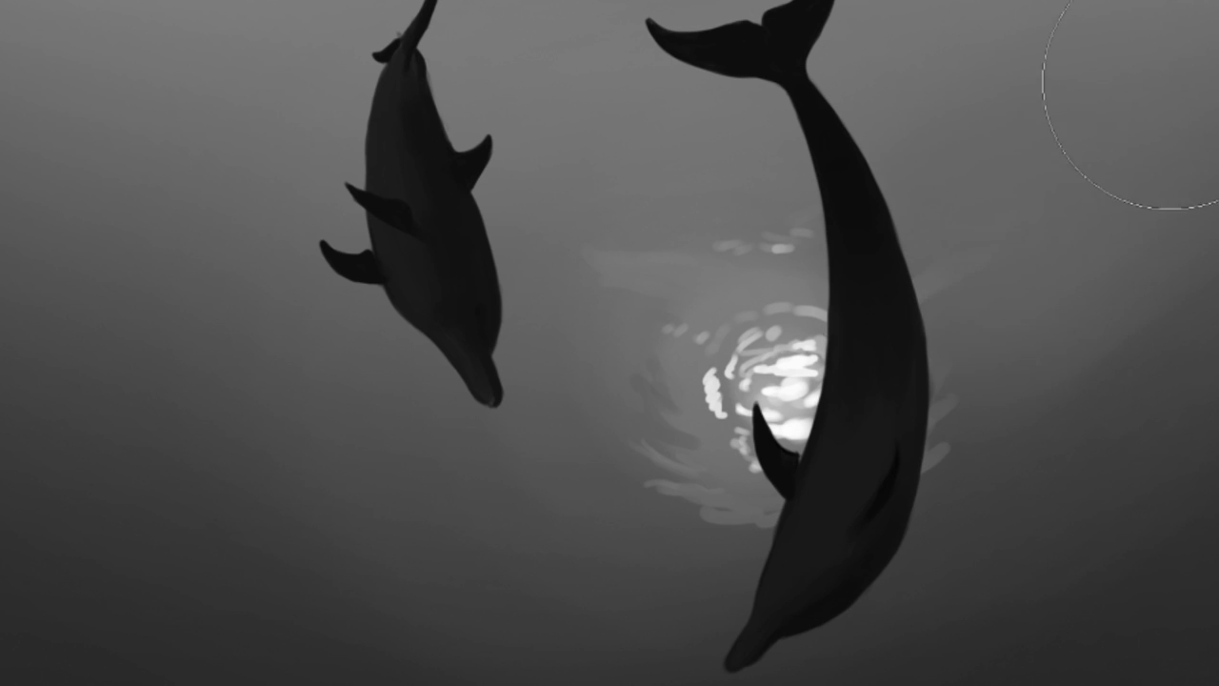
mouse_move(799, 390)
left_mouse_down()
mouse_move(898, 381)
mouse_move(943, 245)
left_mouse_up()
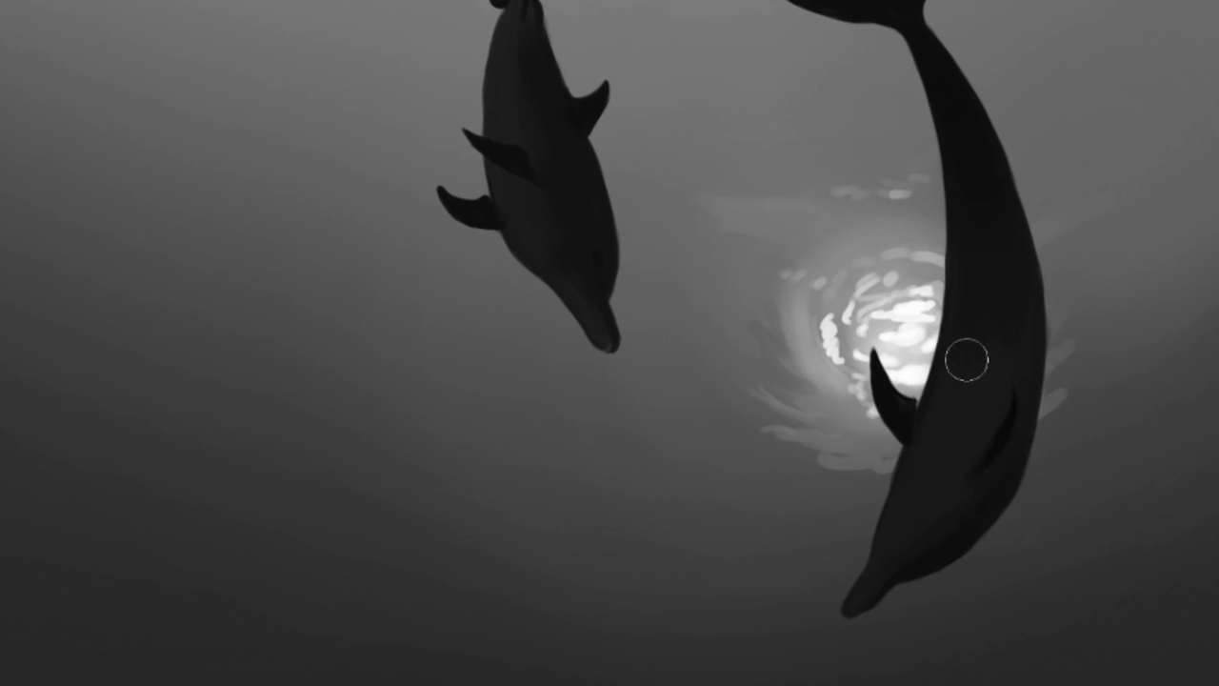
left_click_drag(939, 381, 966, 381)
key("bracketright")
key("bracketright")
left_click_drag(1008, 440, 763, 412)
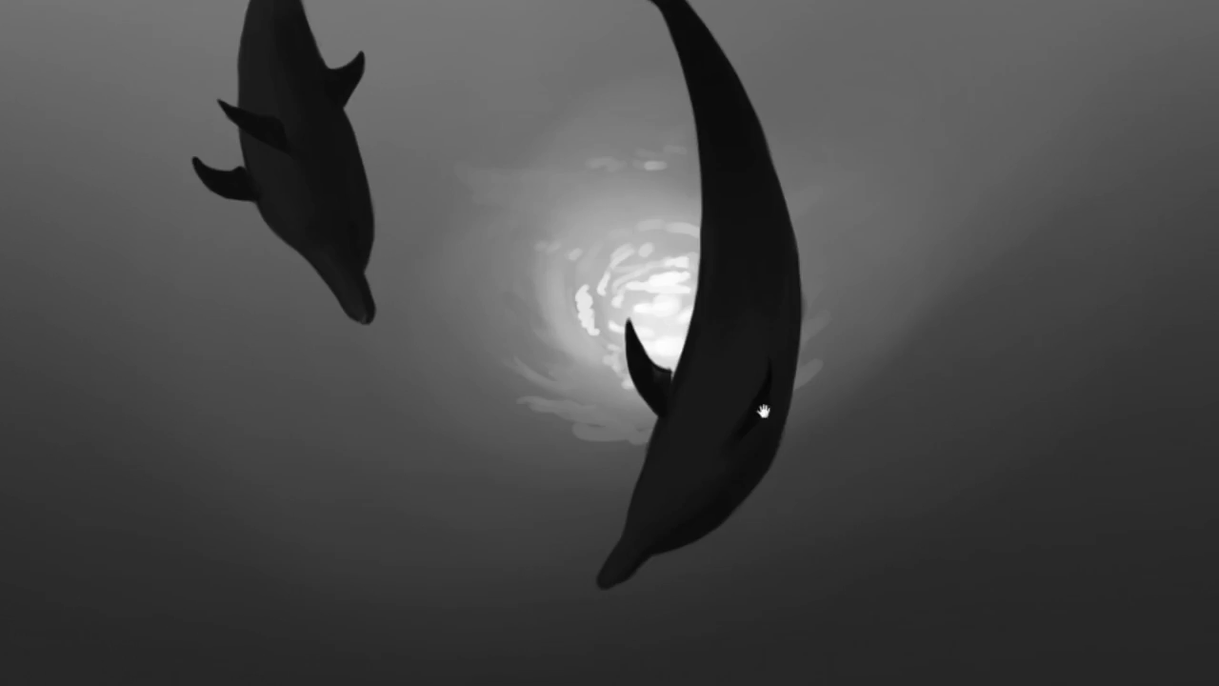
key("ctrl+0")
- With a small brush, paint dark diagonal fish streaks in the upper-right corner
key("bracketleft")
key("bracketleft")
key("bracketleft")
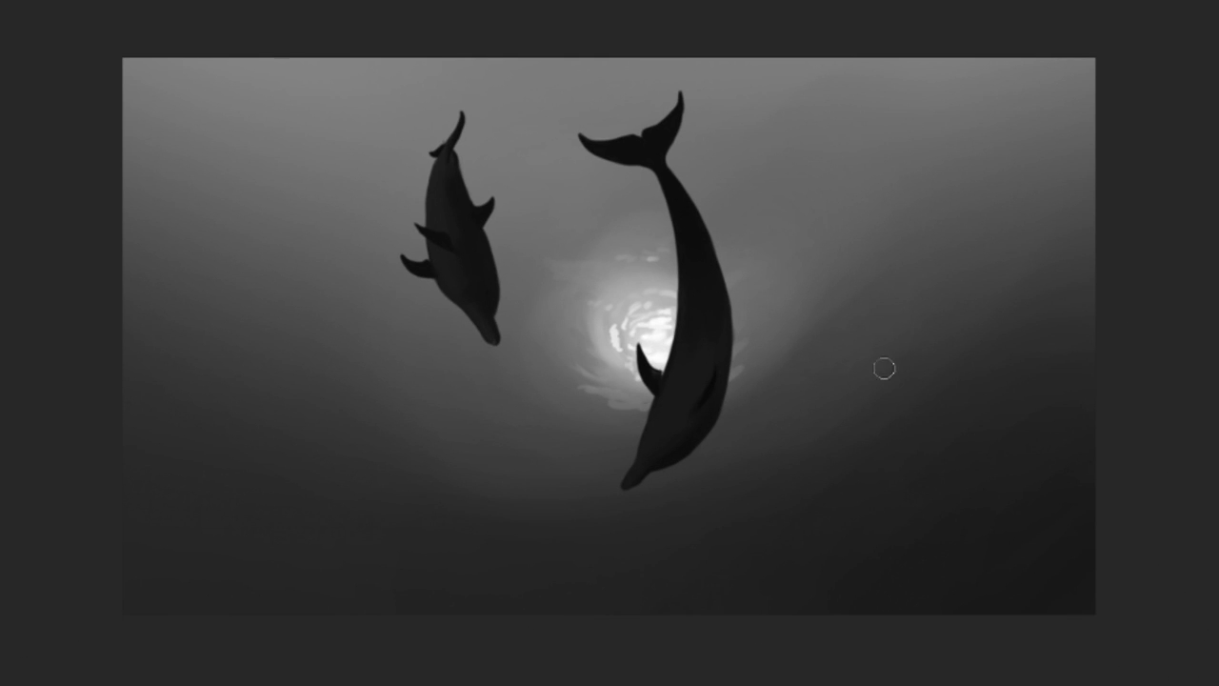
left_click_drag(1090, 145, 1030, 204)
left_click_drag(1094, 171, 1048, 201)
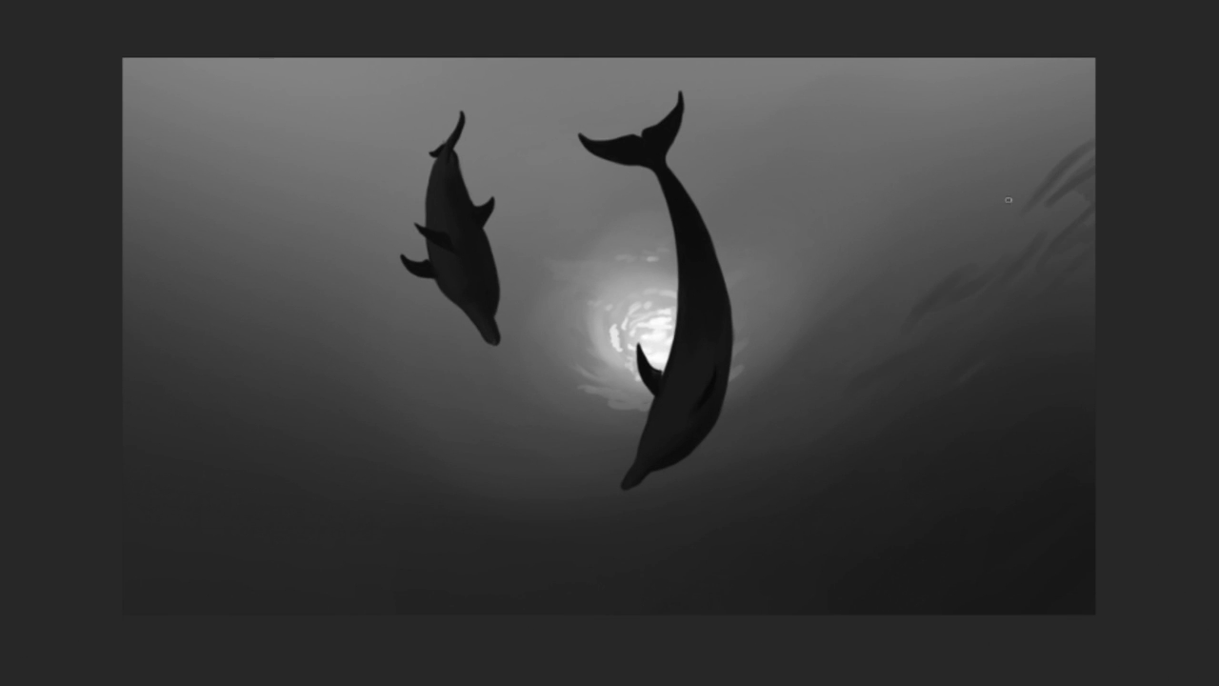
left_click_drag(1066, 59, 1011, 150)
left_click_drag(1038, 82, 999, 172)
left_click_drag(1090, 84, 1045, 143)
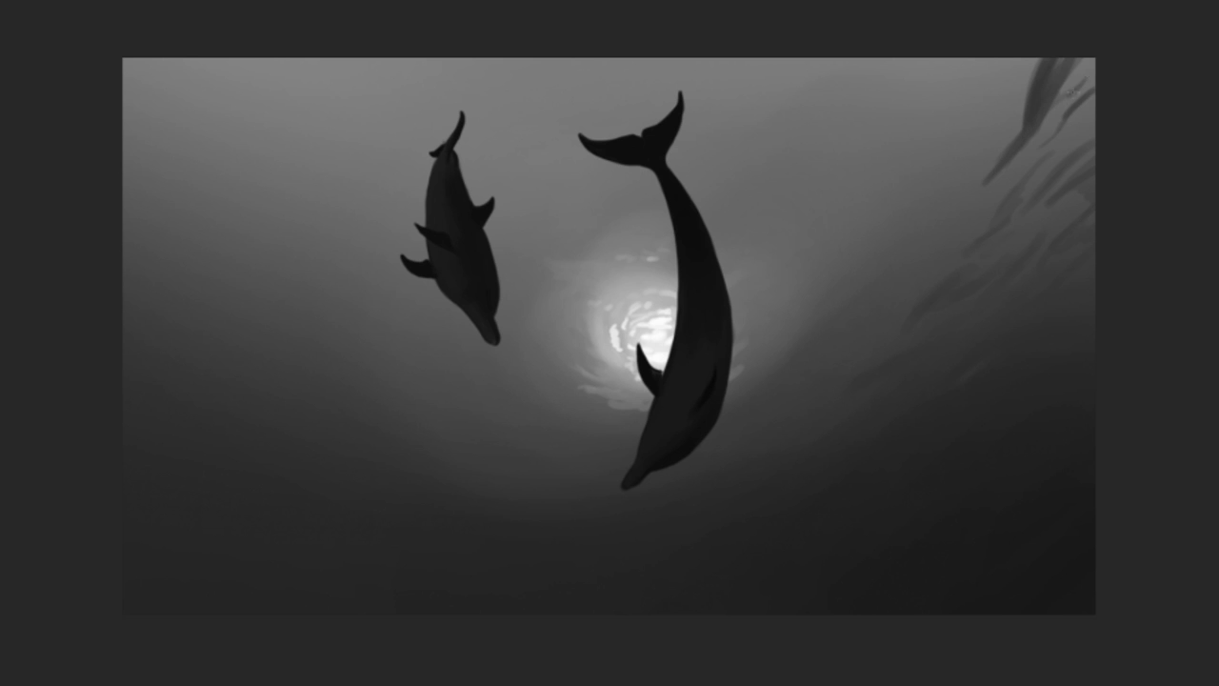
left_click_drag(983, 57, 970, 90)
mouse_move(1008, 59)
left_mouse_down()
mouse_move(980, 114)
mouse_move(943, 143)
left_mouse_up()
left_click_drag(965, 139, 950, 171)
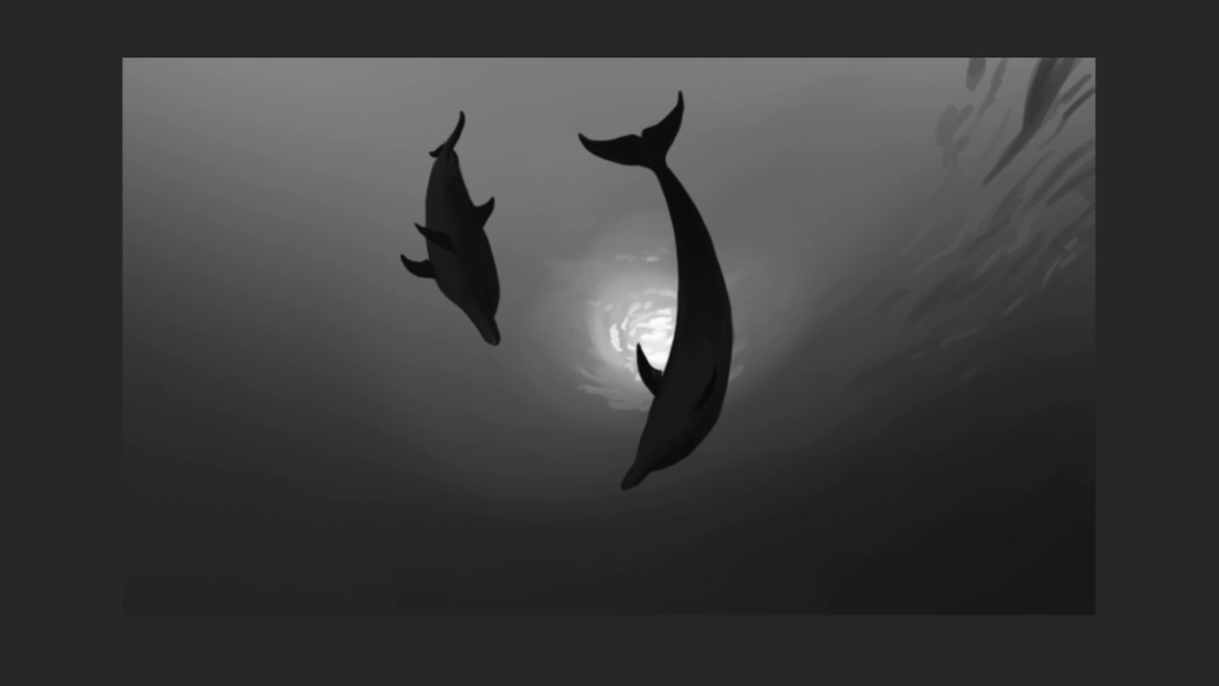
- Zoom in and add more dark fish strokes, plus light streaks beside the large dolphin
key("ctrl+plus")
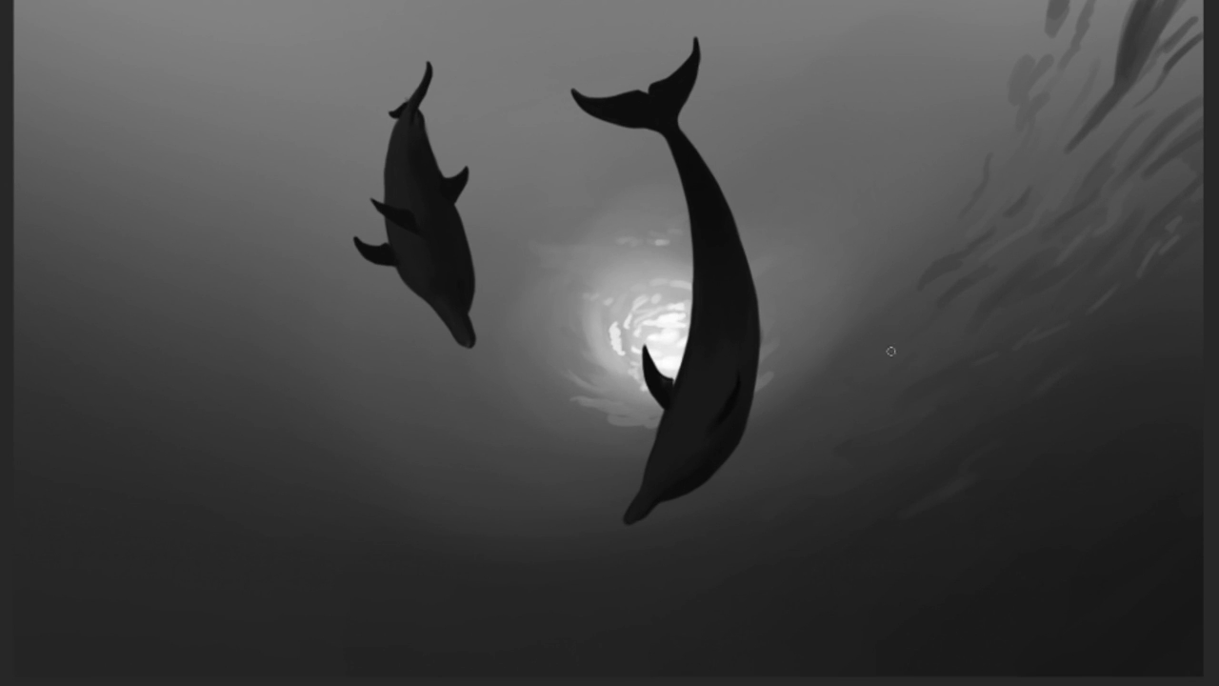
left_click_drag(878, 347, 915, 328)
left_click_drag(964, 69, 934, 135)
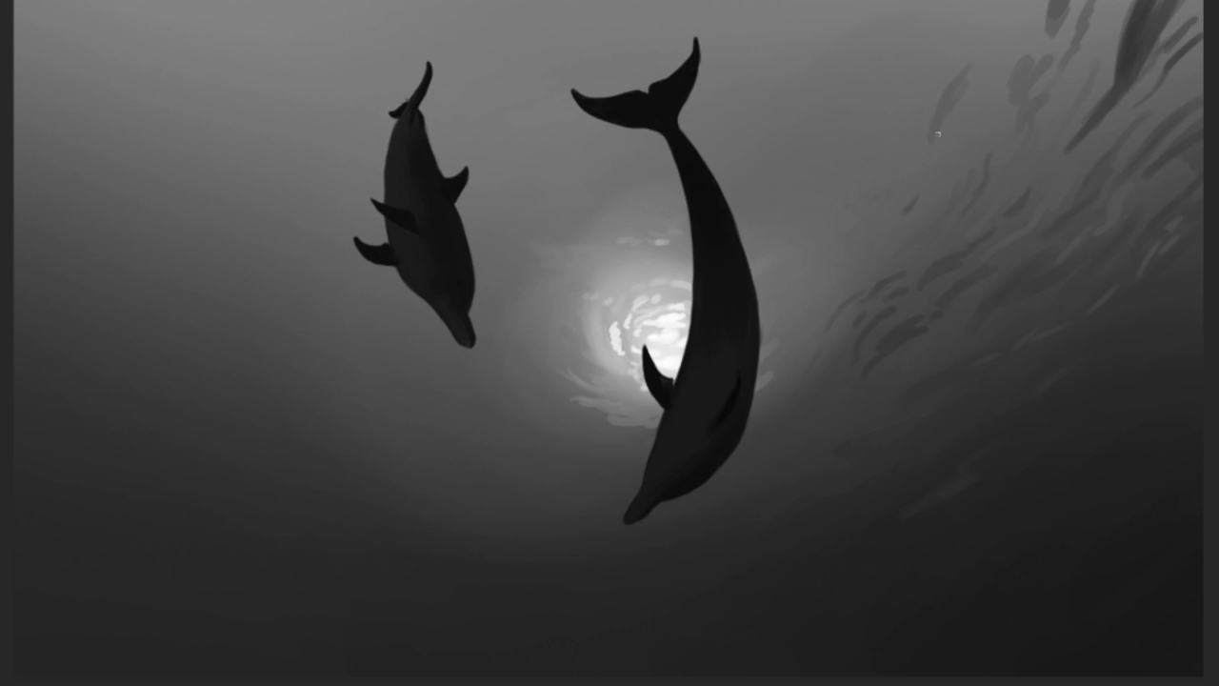
left_click_drag(943, 2, 933, 44)
left_click_drag(946, 131, 920, 162)
mouse_move(848, 303)
left_mouse_down()
mouse_move(797, 356)
mouse_move(833, 362)
mouse_move(838, 410)
mouse_move(732, 481)
left_mouse_up()
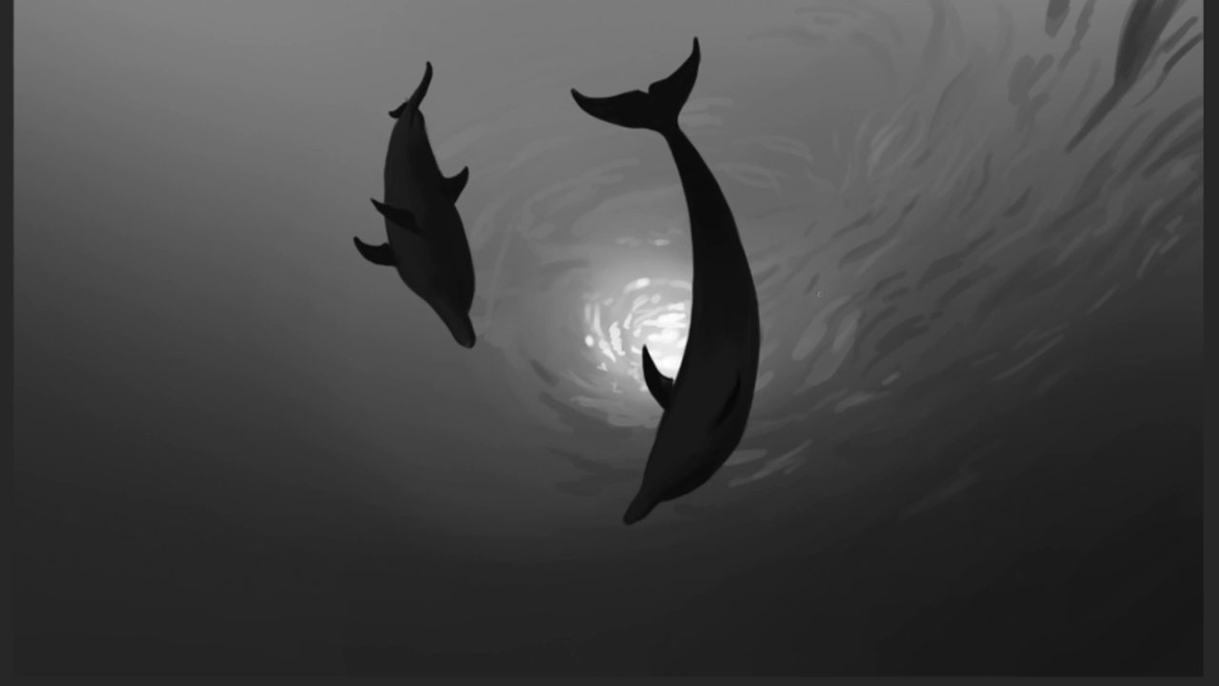
- Paint dark fish strokes swirling through the lower-left area below the left dolphin
left_click_drag(481, 440, 400, 394)
left_click_drag(495, 404, 307, 298)
left_click_drag(458, 360, 402, 333)
left_click_drag(446, 332, 426, 293)
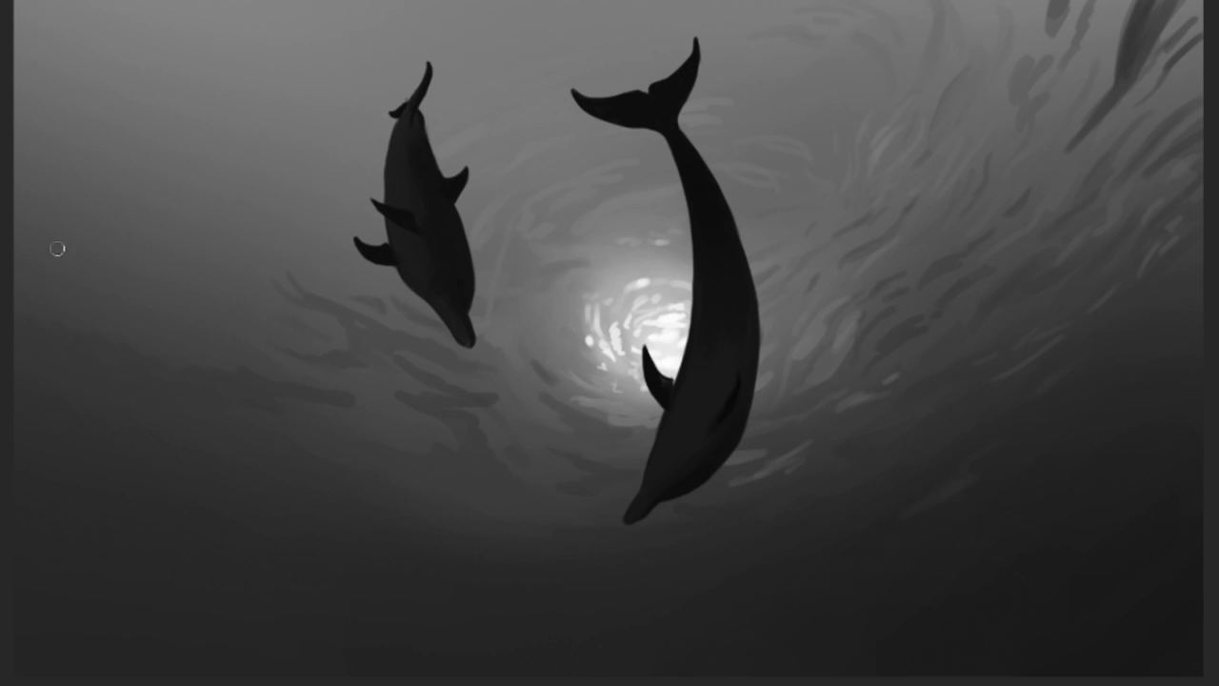
- Extend the swirl strokes up the left edge and soften the upper-right dark streak
mouse_move(58, 249)
left_mouse_down()
mouse_move(251, 328)
mouse_move(142, 321)
left_mouse_up()
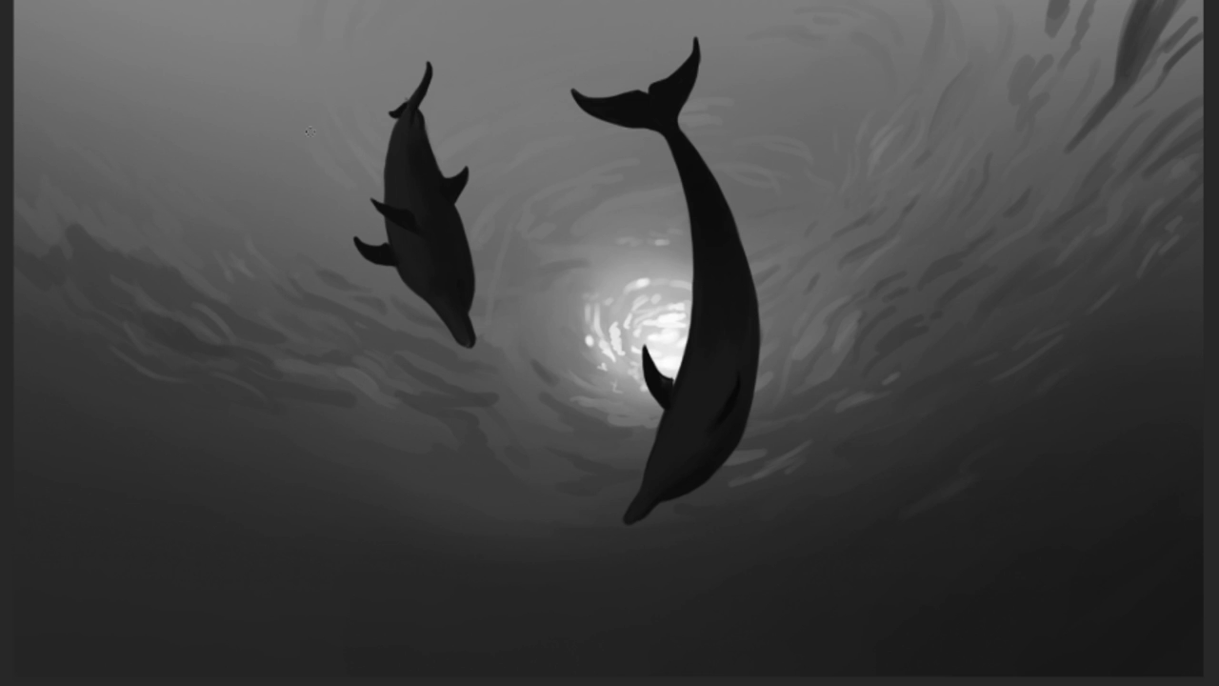
left_click_drag(270, 59, 286, 139)
left_click_drag(77, 204, 17, 129)
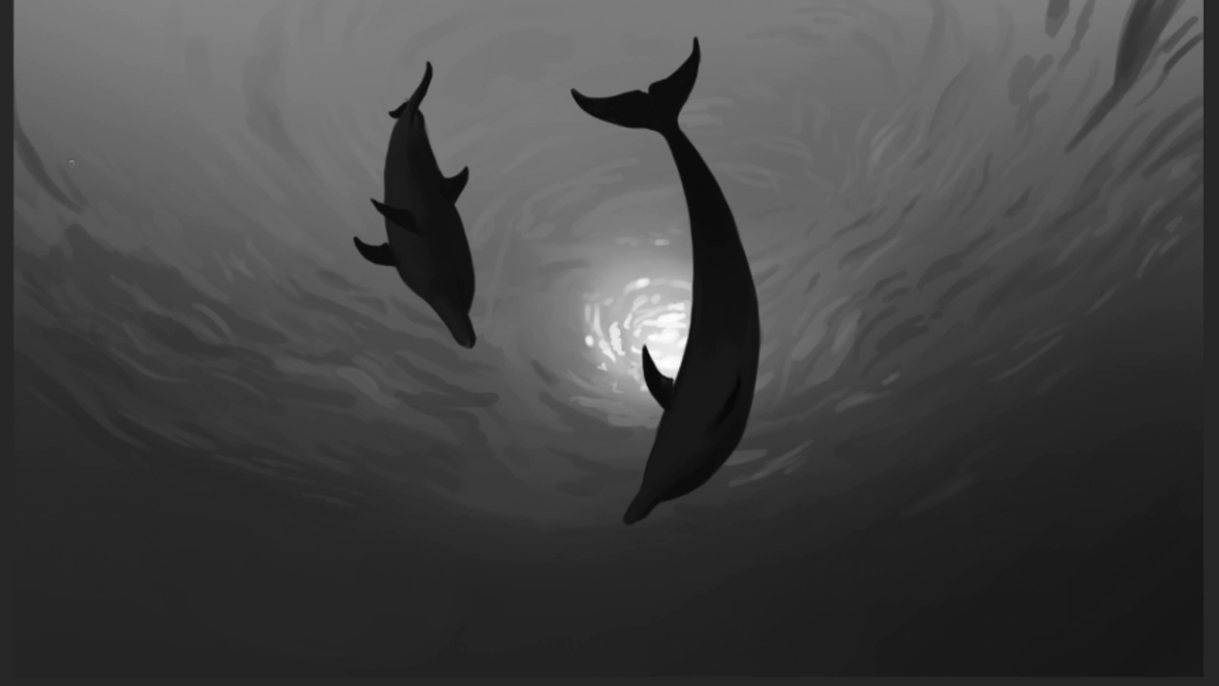
left_click_drag(42, 2, 19, 80)
left_click_drag(1124, 57, 1114, 119)
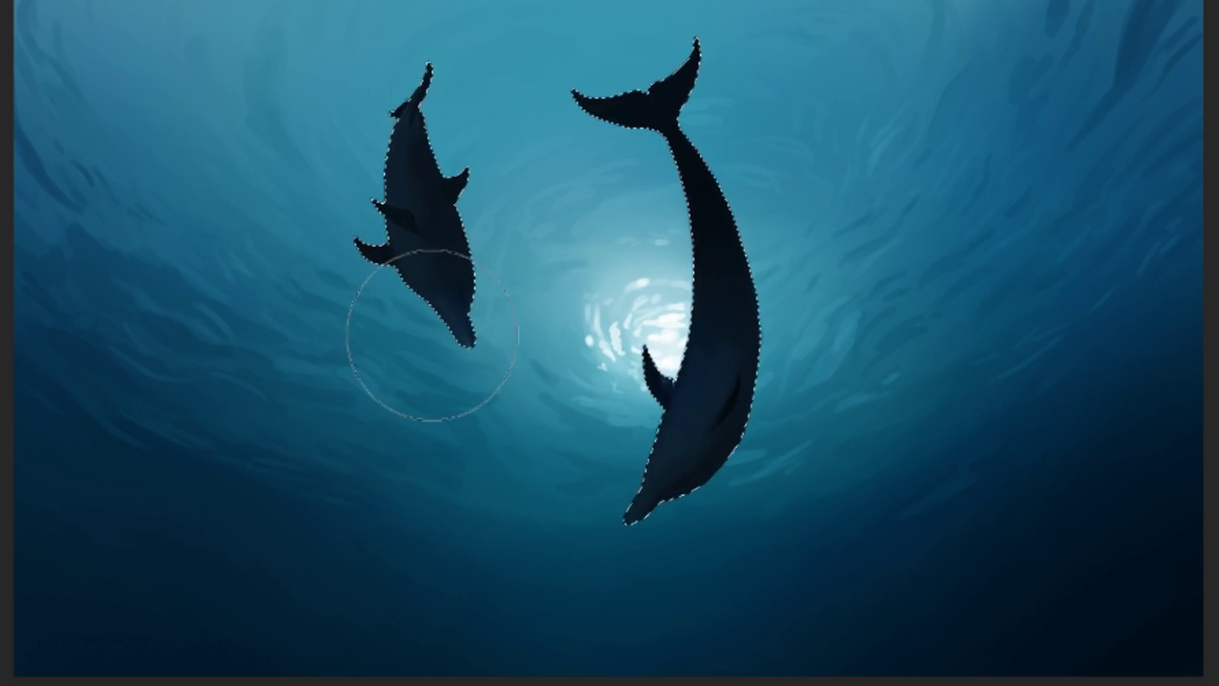
- Make the brush much larger
key("bracketright")
key("bracketright")
key("bracketright")
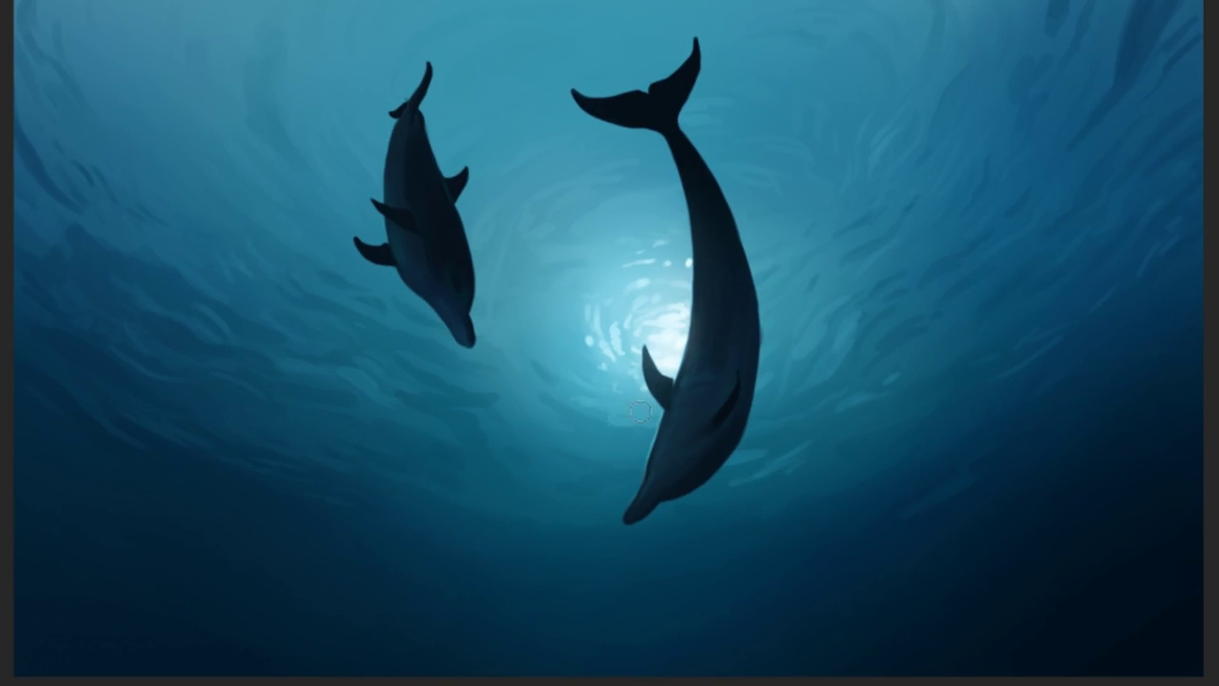
- Paint soft haze and light rays below the sunburst and re-darken the right dolphin's belly
mouse_move(639, 411)
left_mouse_down()
mouse_move(702, 438)
mouse_move(1020, 509)
left_mouse_up()
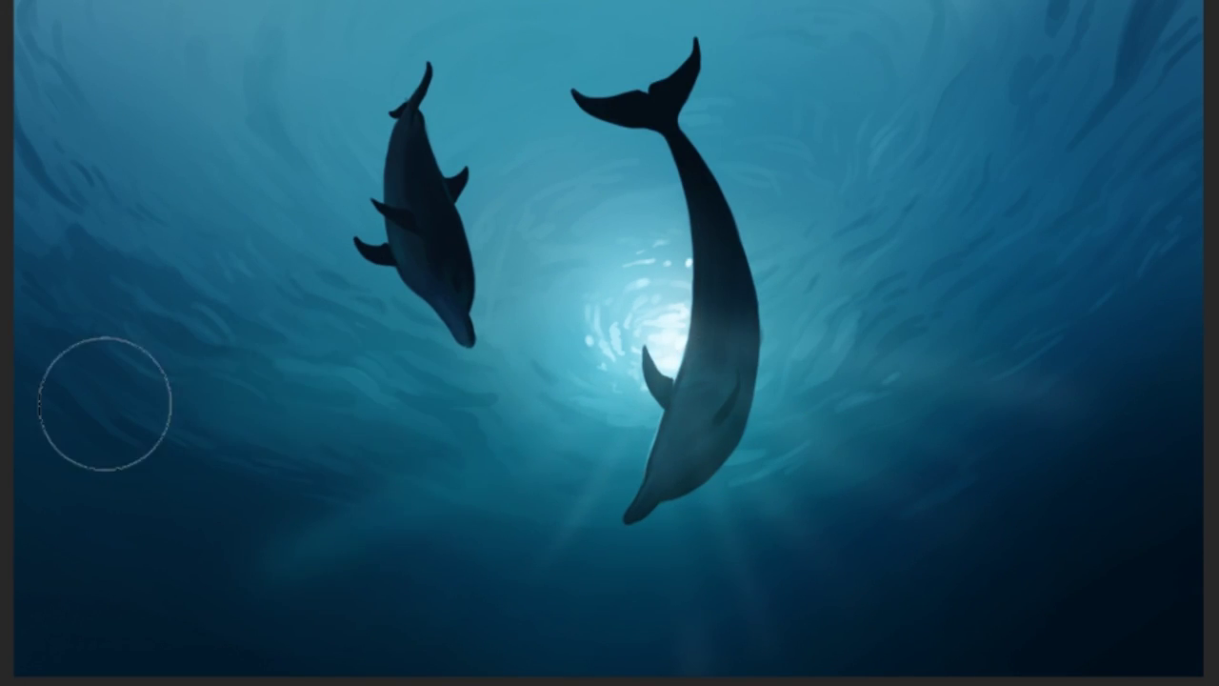
mouse_move(653, 286)
left_mouse_down()
mouse_move(686, 314)
mouse_move(653, 320)
left_mouse_up()
left_click_drag(686, 429, 735, 272)
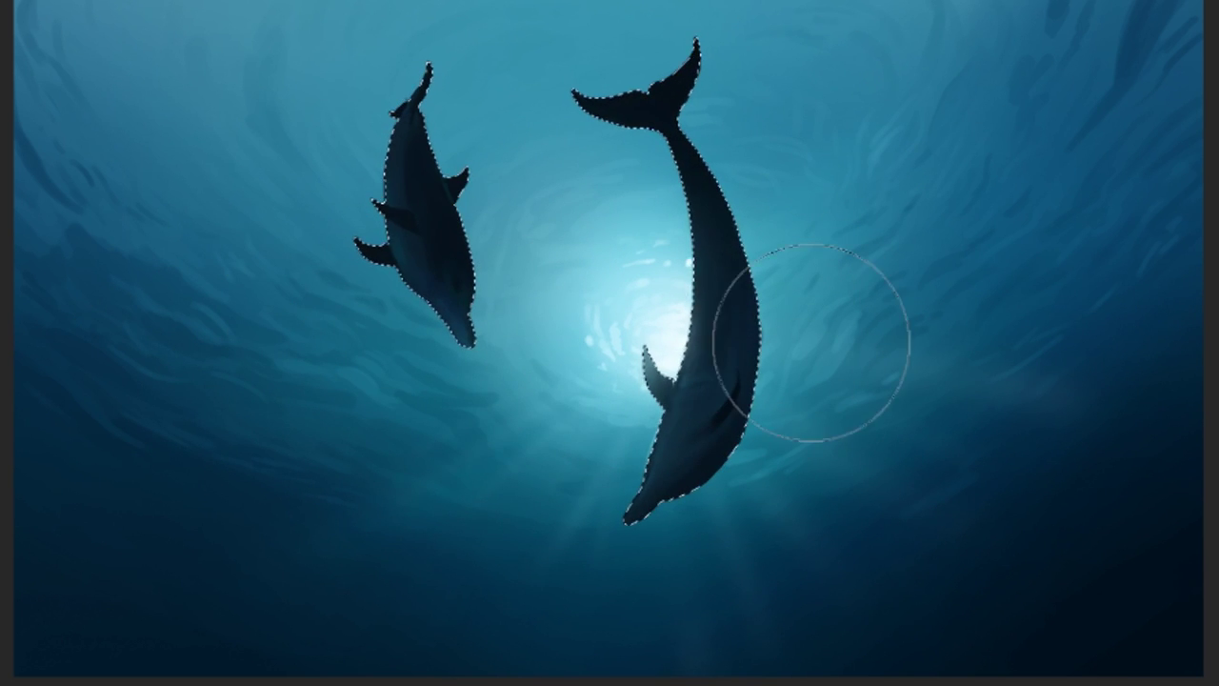
key("ctrl+d")
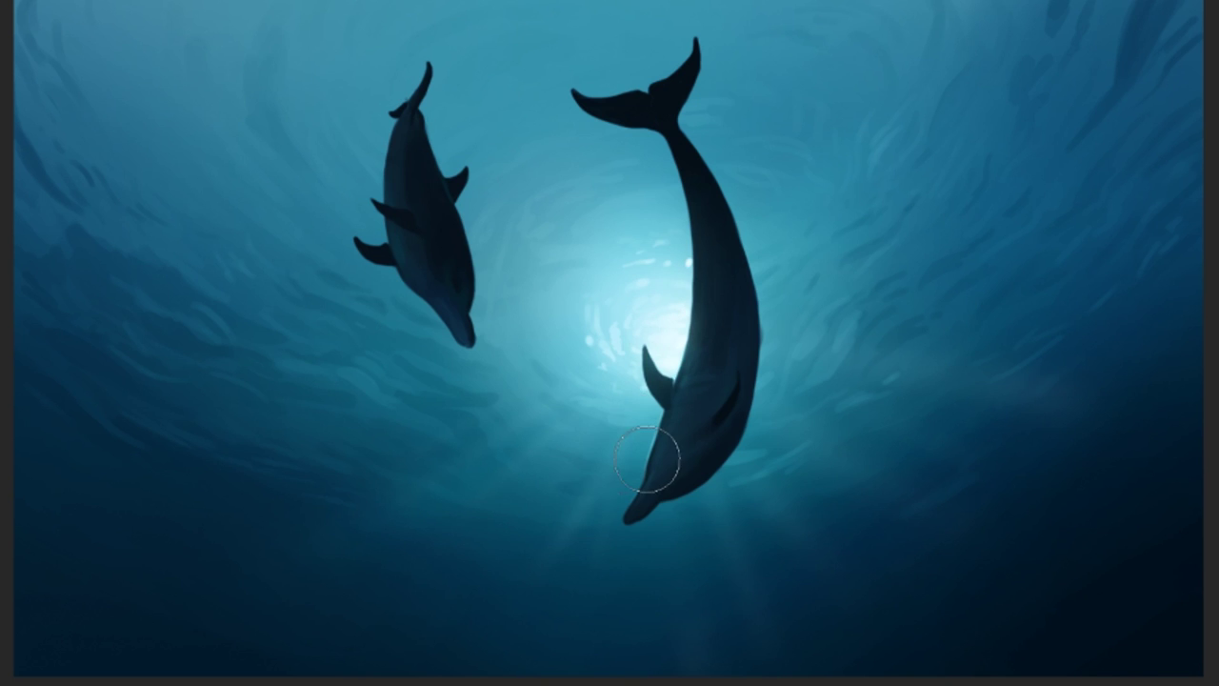
- Dab extra glow onto the sunburst and darken the lower-left water with a large brush
key("bracketright")
key("bracketright")
key("bracketright")
left_click(576, 314)
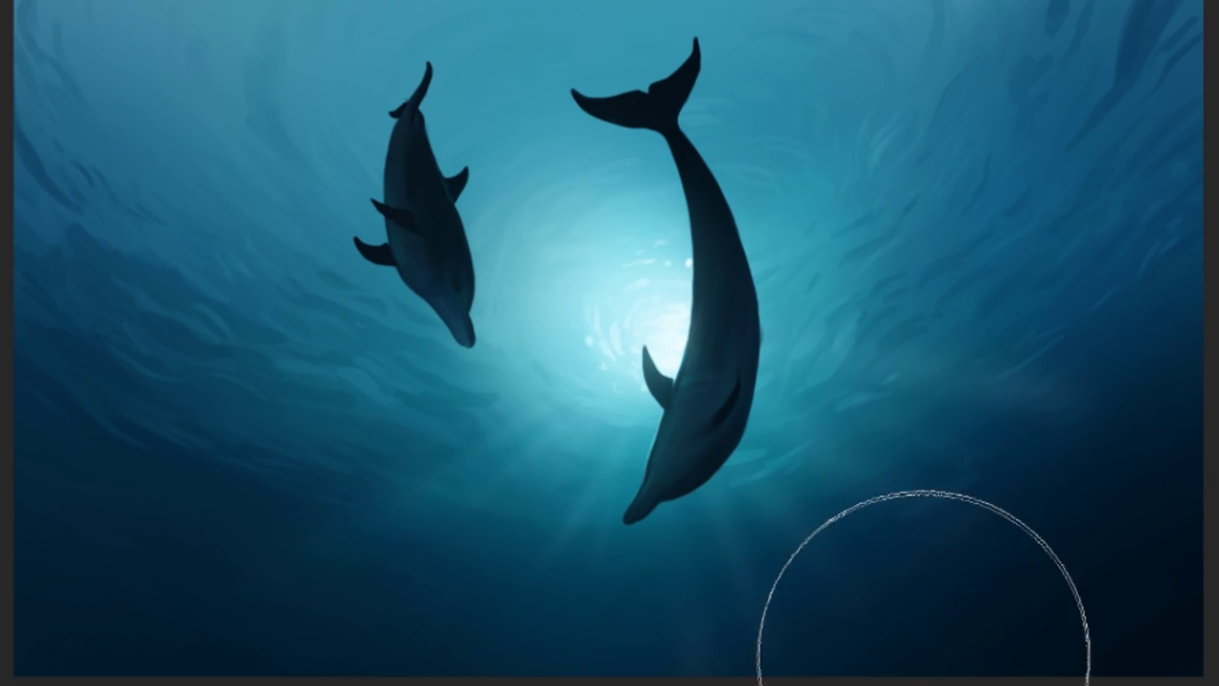
left_click_drag(232, 667, 257, 666)
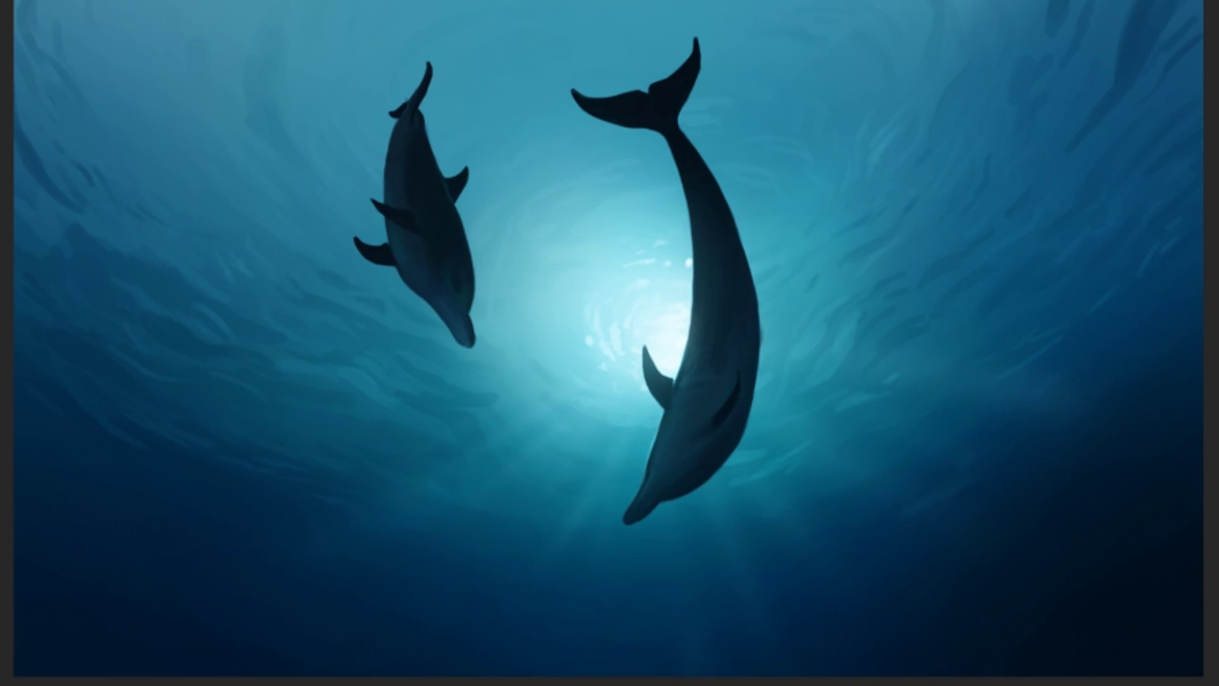
key("bracketleft")
key("bracketleft")
key("bracketleft")
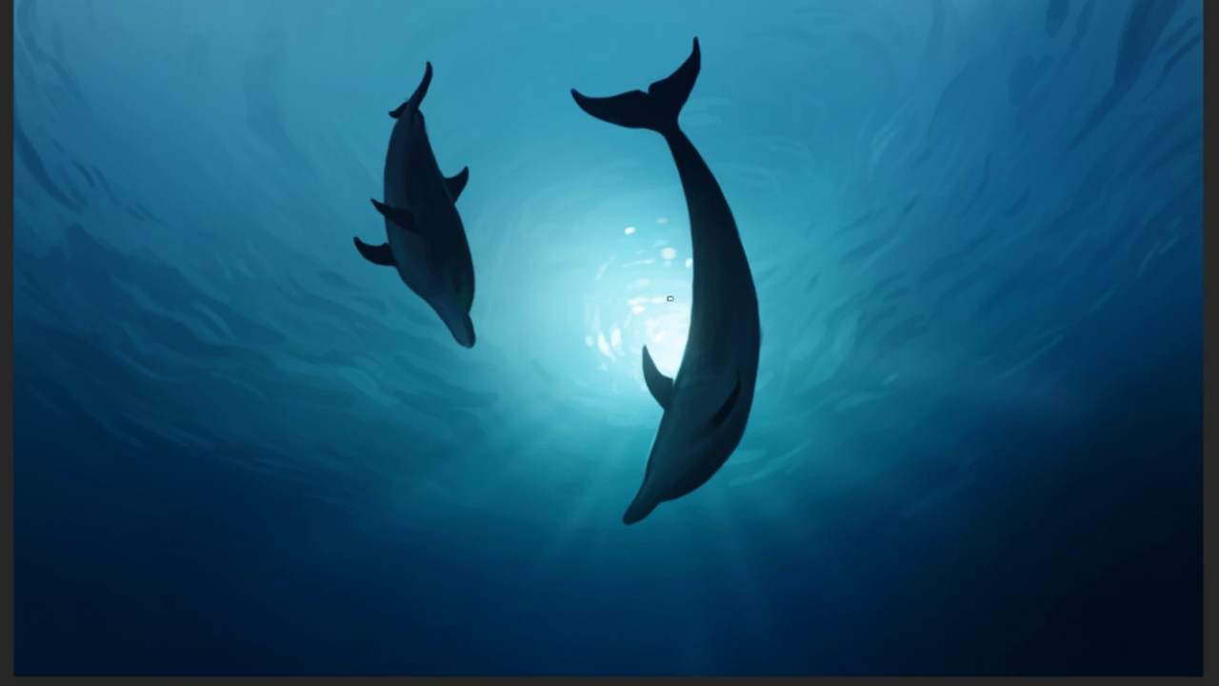